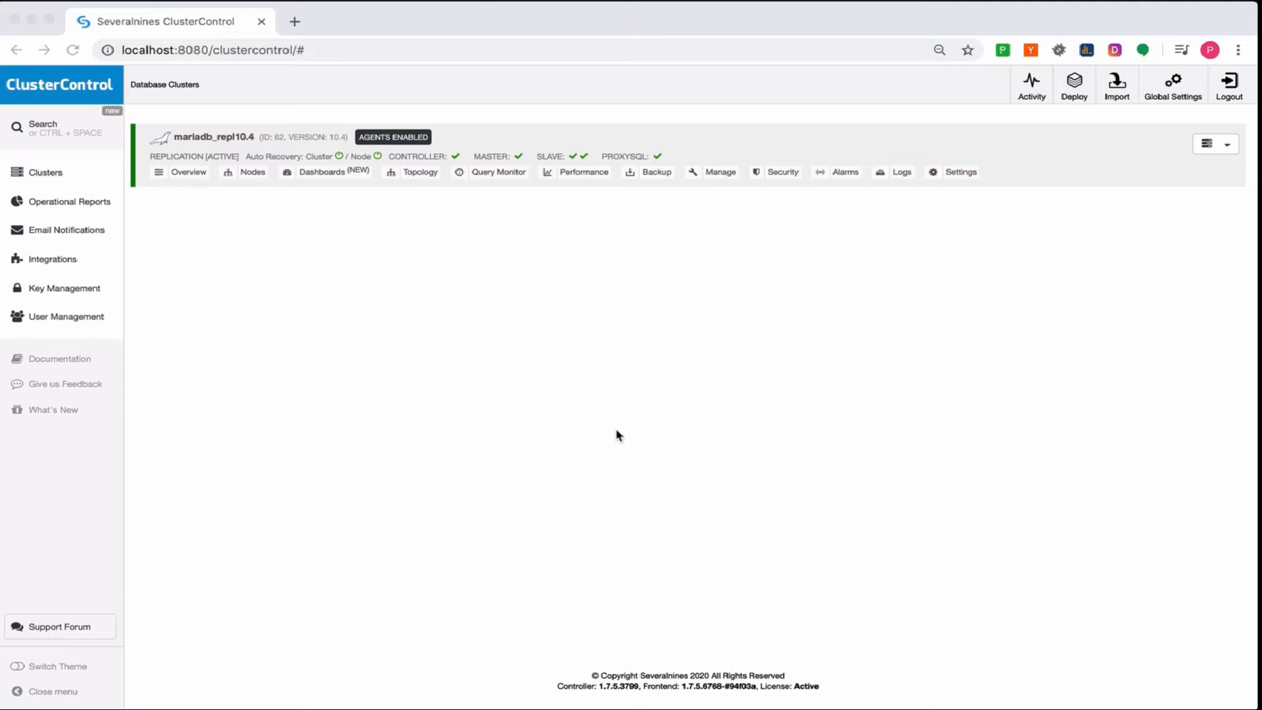
Open the backup list of the mariadb_repl10.4 cluster and look at the restore options for Backup Set 185
{"action": "left_click", "coordinate": [658, 174]}
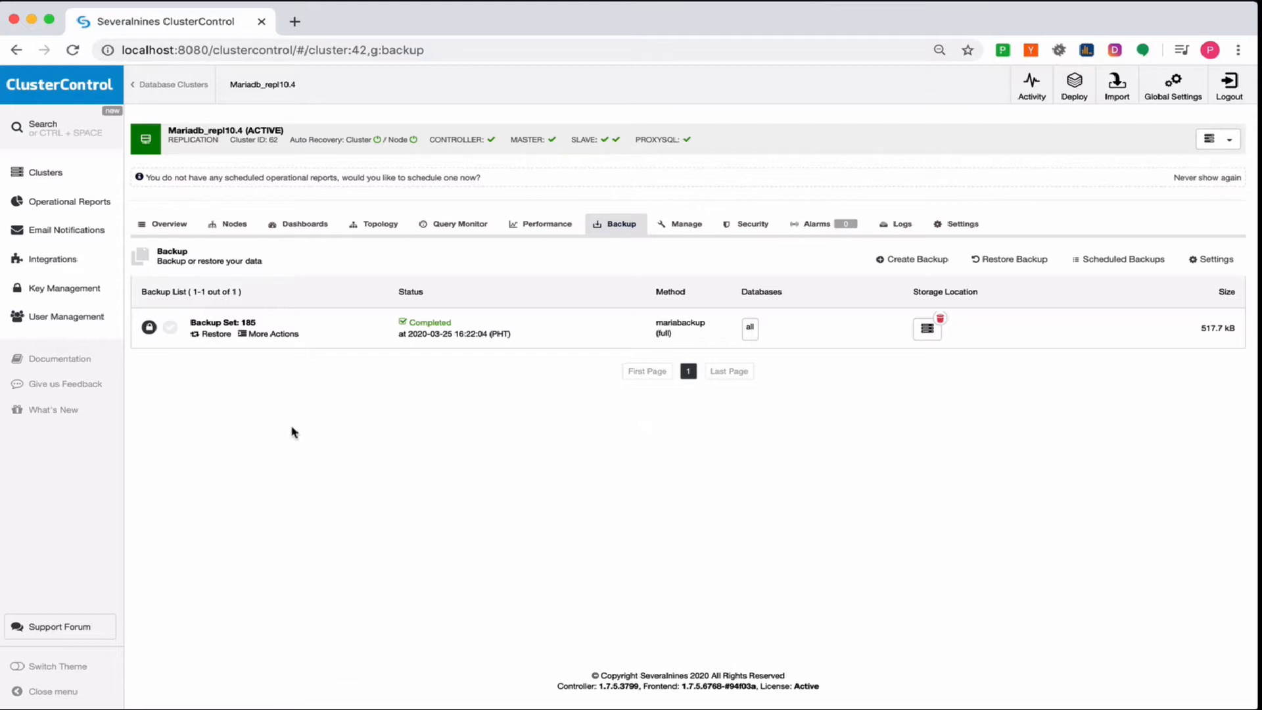
{"action": "left_click", "coordinate": [215, 334]}
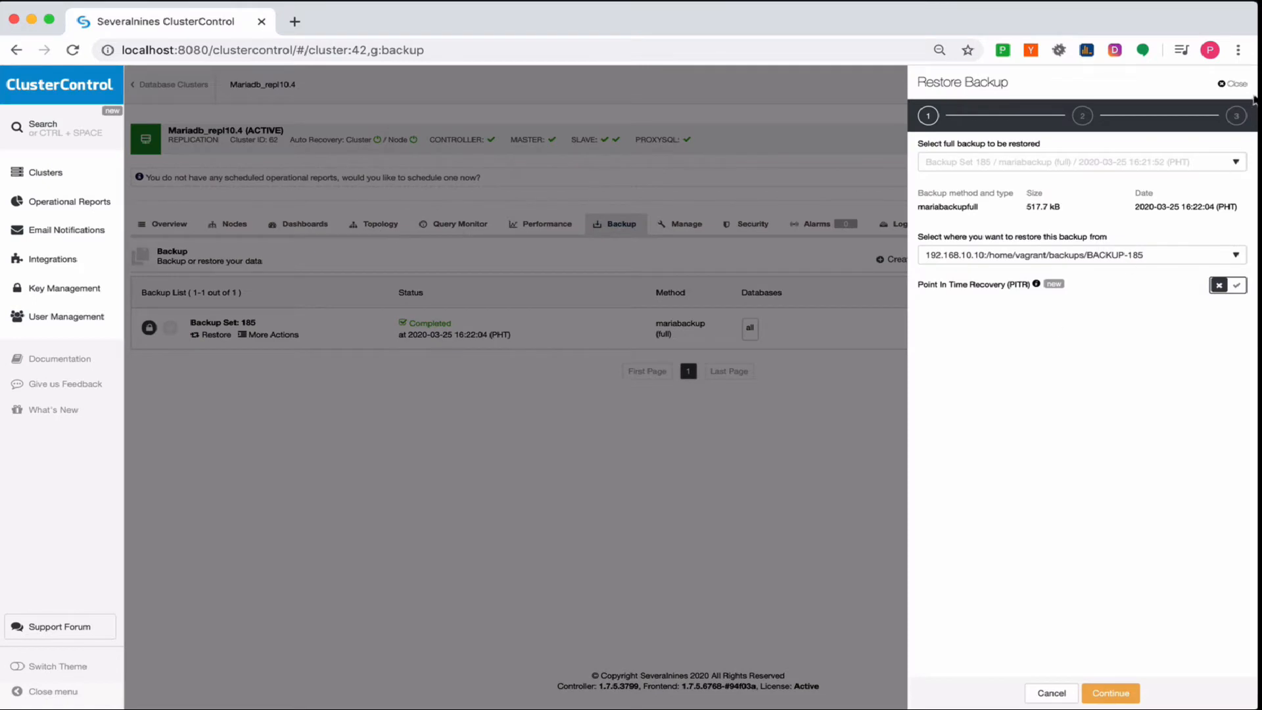
{"action": "left_click", "coordinate": [1234, 84]}
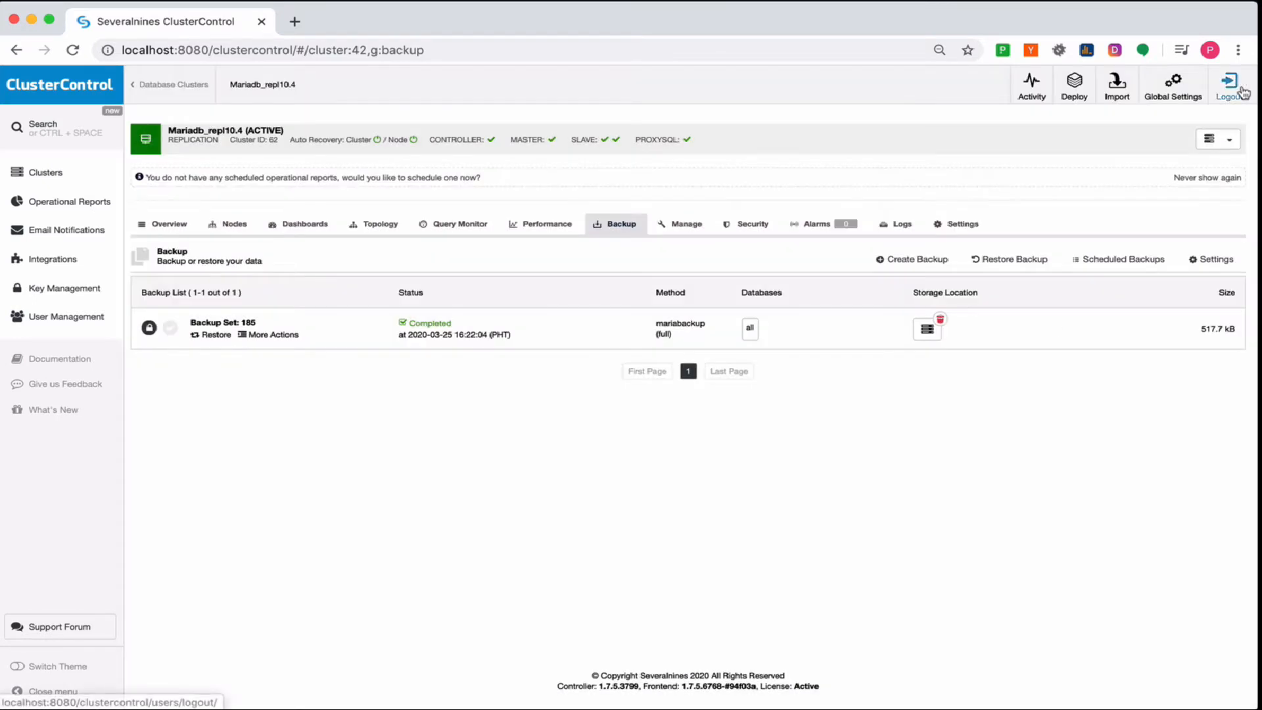
Start a restore with the Restore Backup option, keeping Backup Set 185 as the full backup to restore
{"action": "left_click", "coordinate": [1018, 261]}
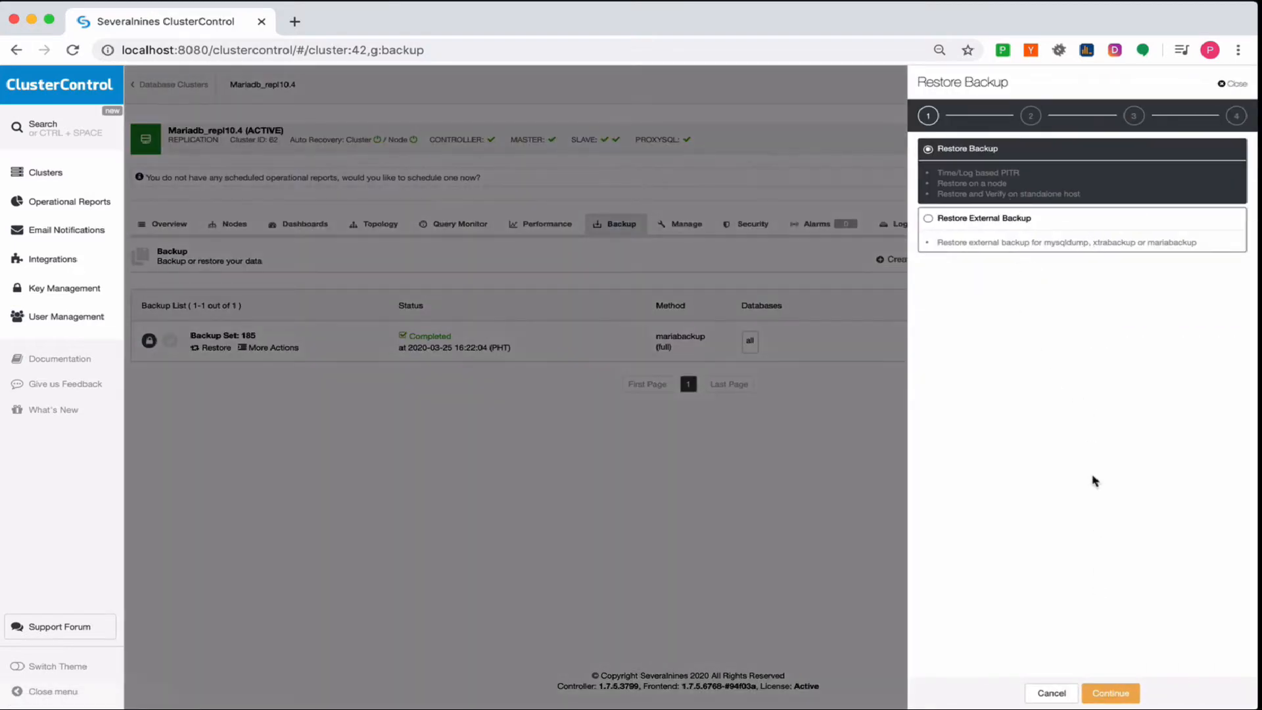
{"action": "left_click", "coordinate": [1115, 694]}
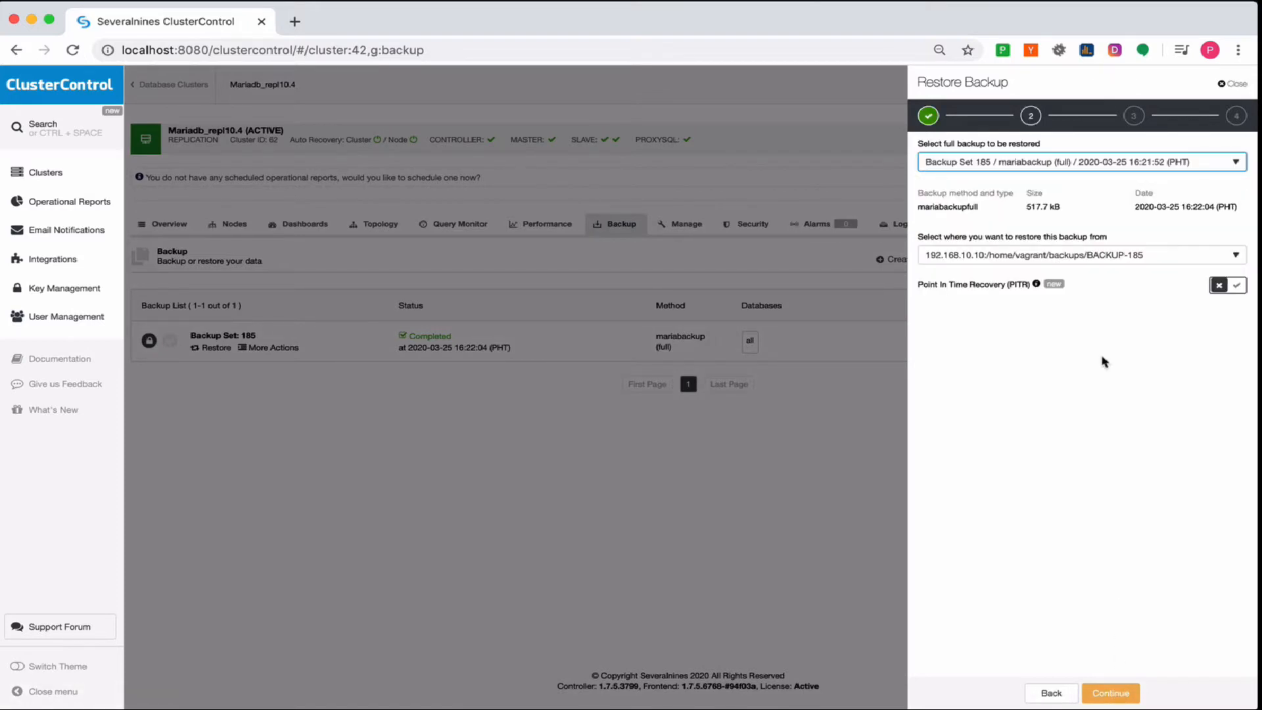
{"action": "left_click", "coordinate": [1095, 163]}
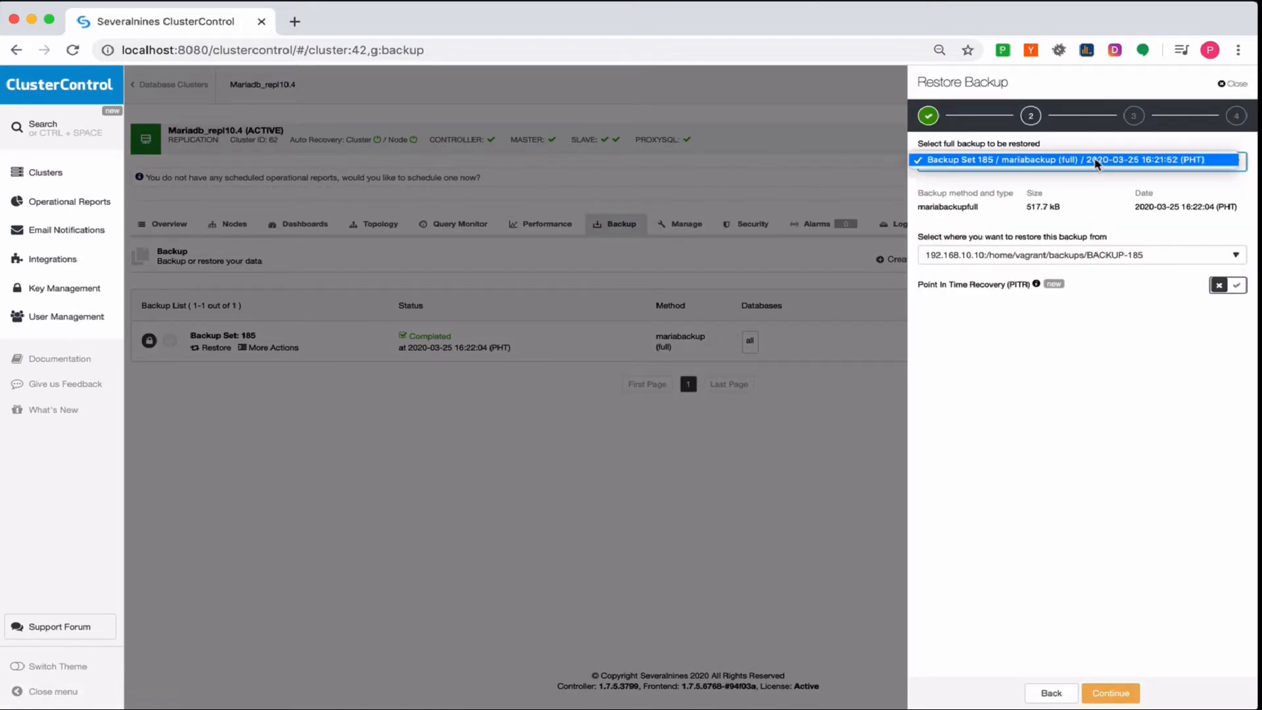
{"action": "left_click", "coordinate": [967, 197]}
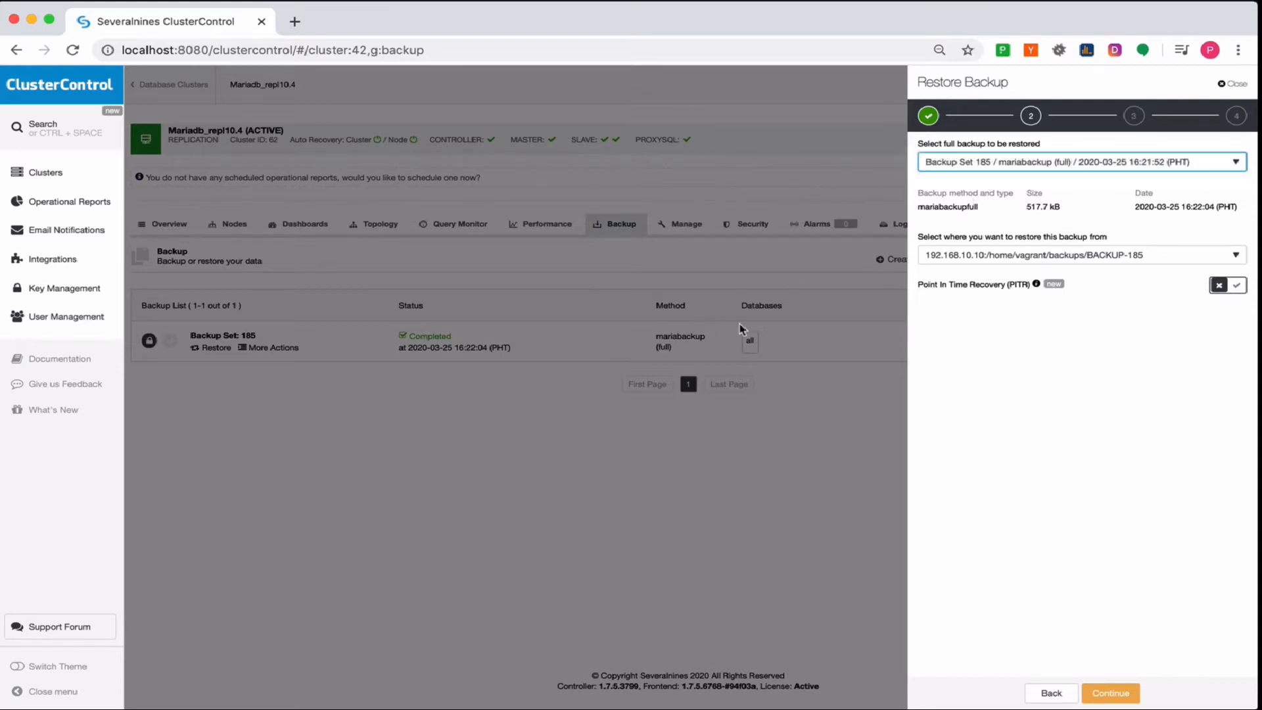
{"action": "left_click", "coordinate": [1025, 170]}
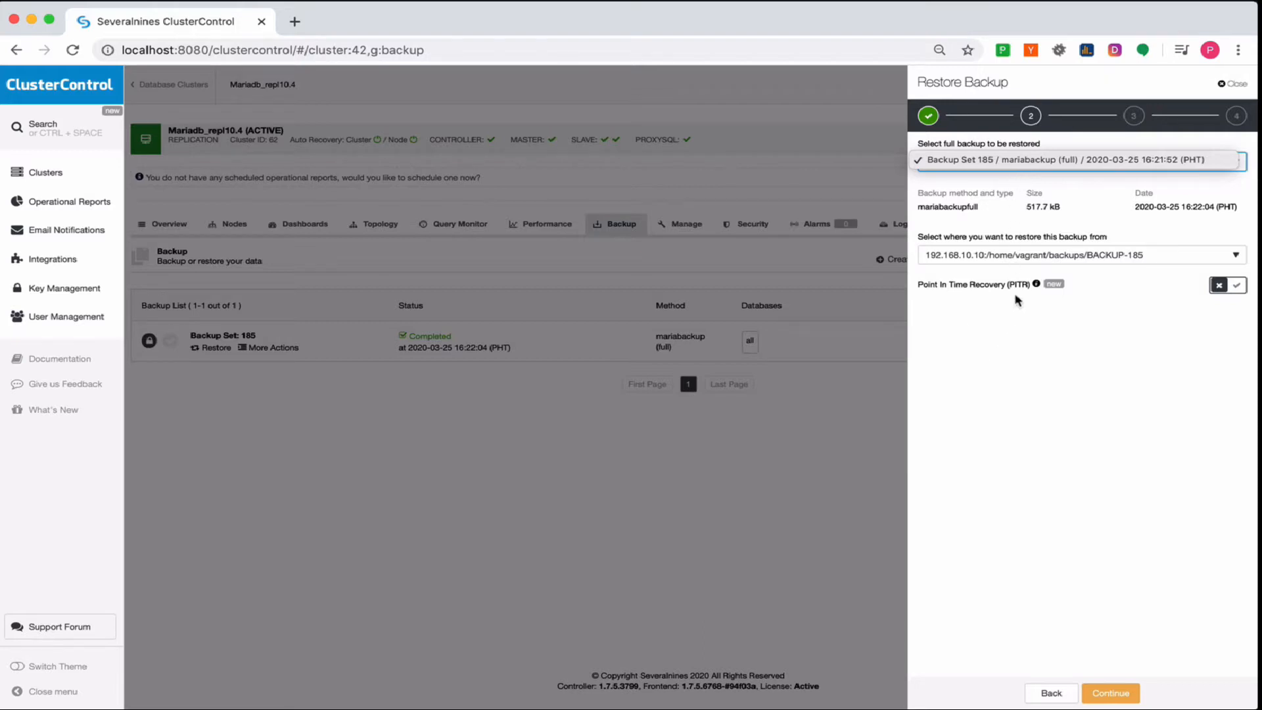
{"action": "left_click", "coordinate": [1017, 215]}
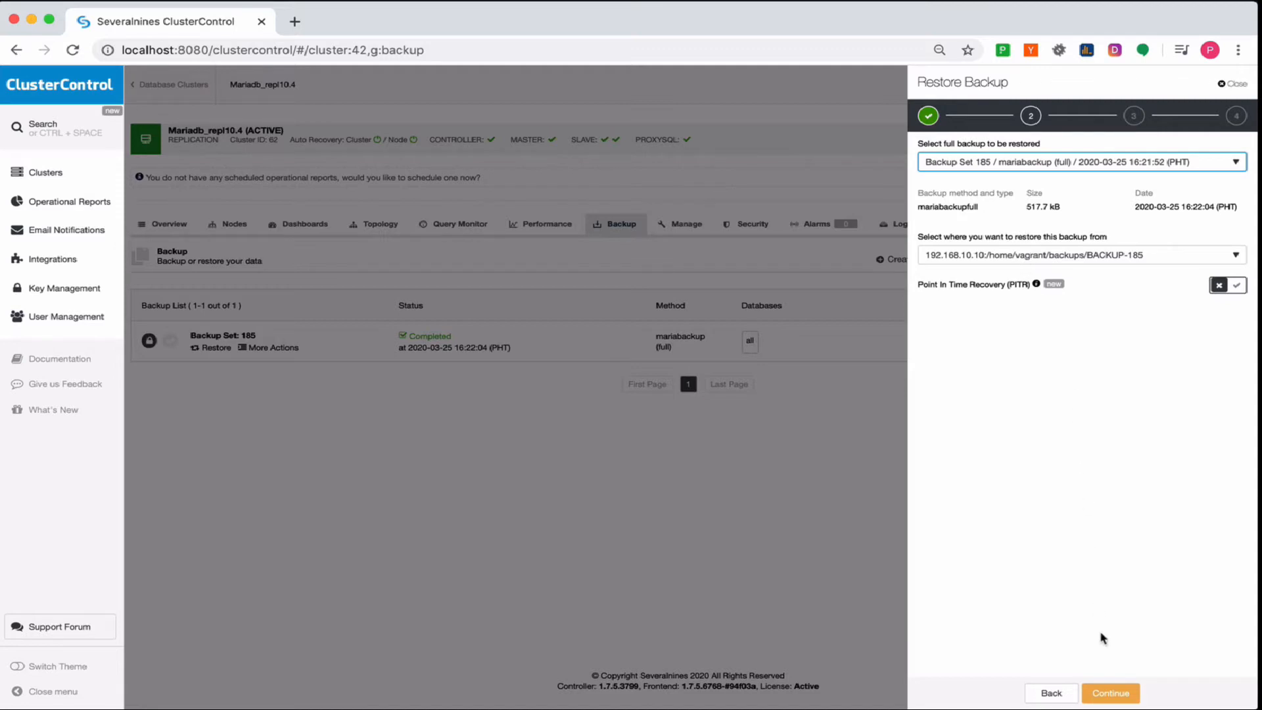
{"action": "left_click", "coordinate": [1118, 695]}
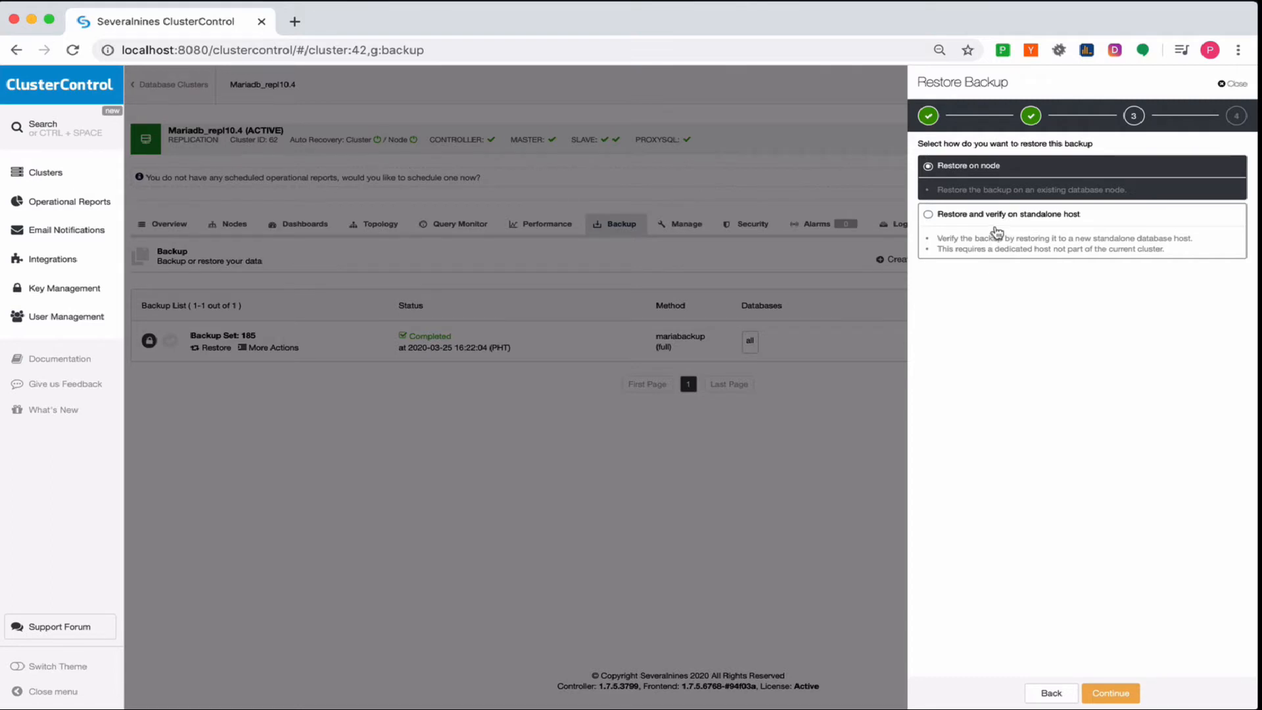
Review the target hosts offered for restoring on an existing node and return to the restore method choice
{"action": "left_click", "coordinate": [1116, 696]}
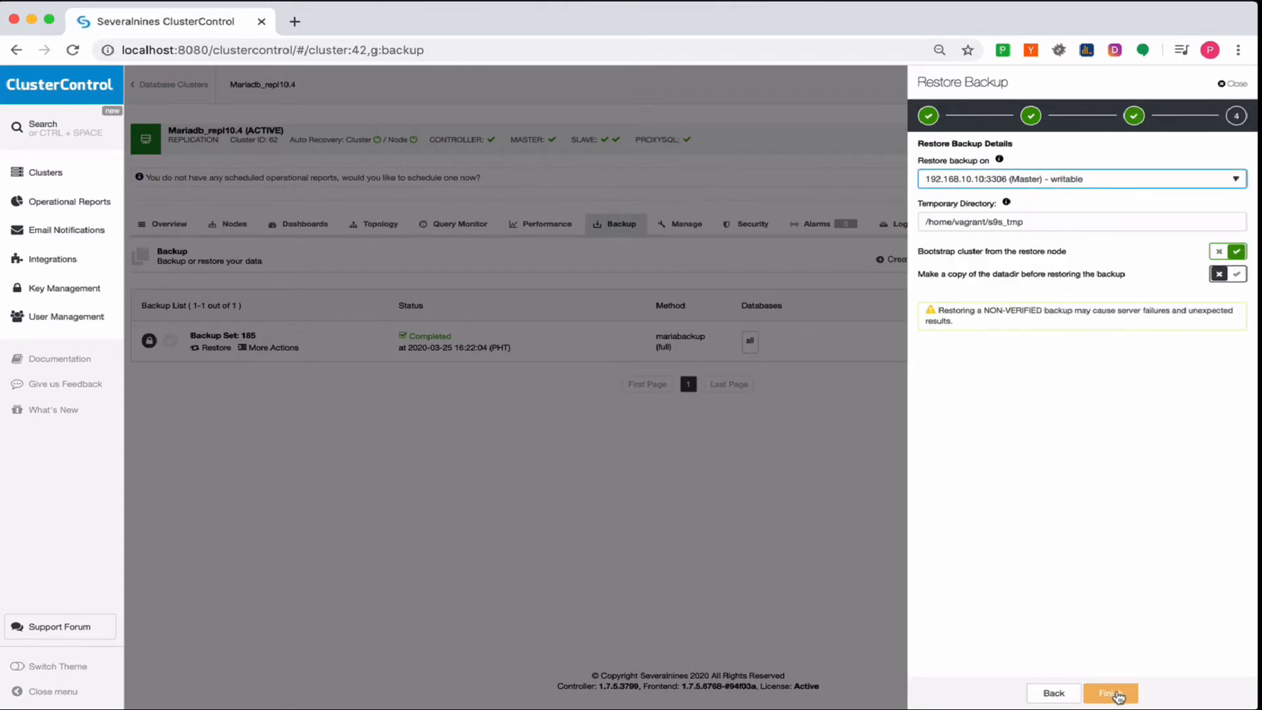
{"action": "left_click", "coordinate": [1076, 182]}
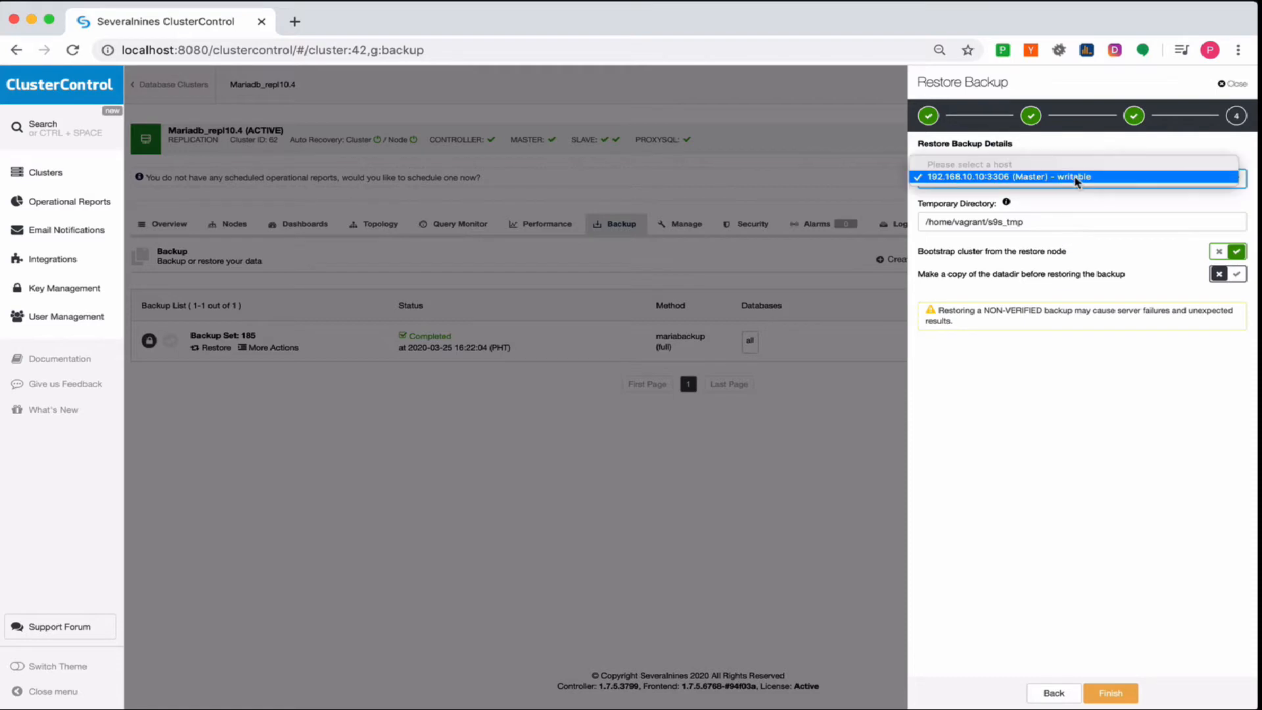
{"action": "left_click", "coordinate": [1047, 211]}
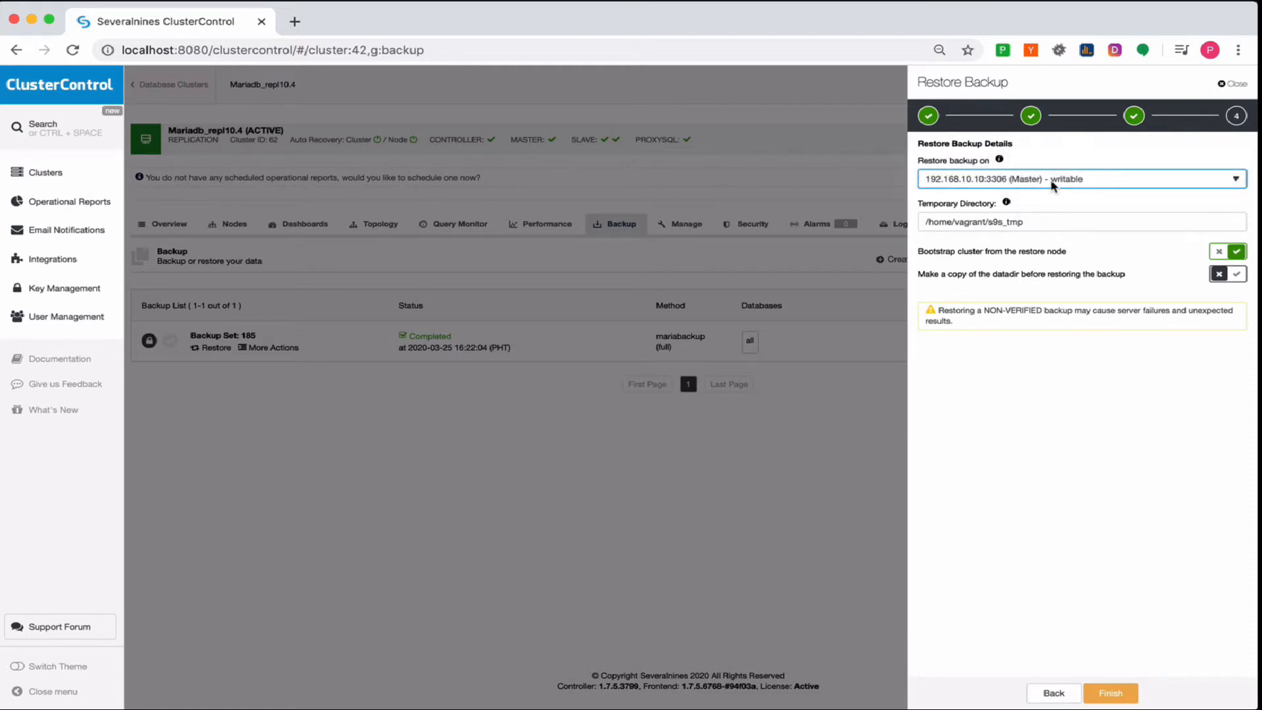
{"action": "left_click", "coordinate": [1055, 694]}
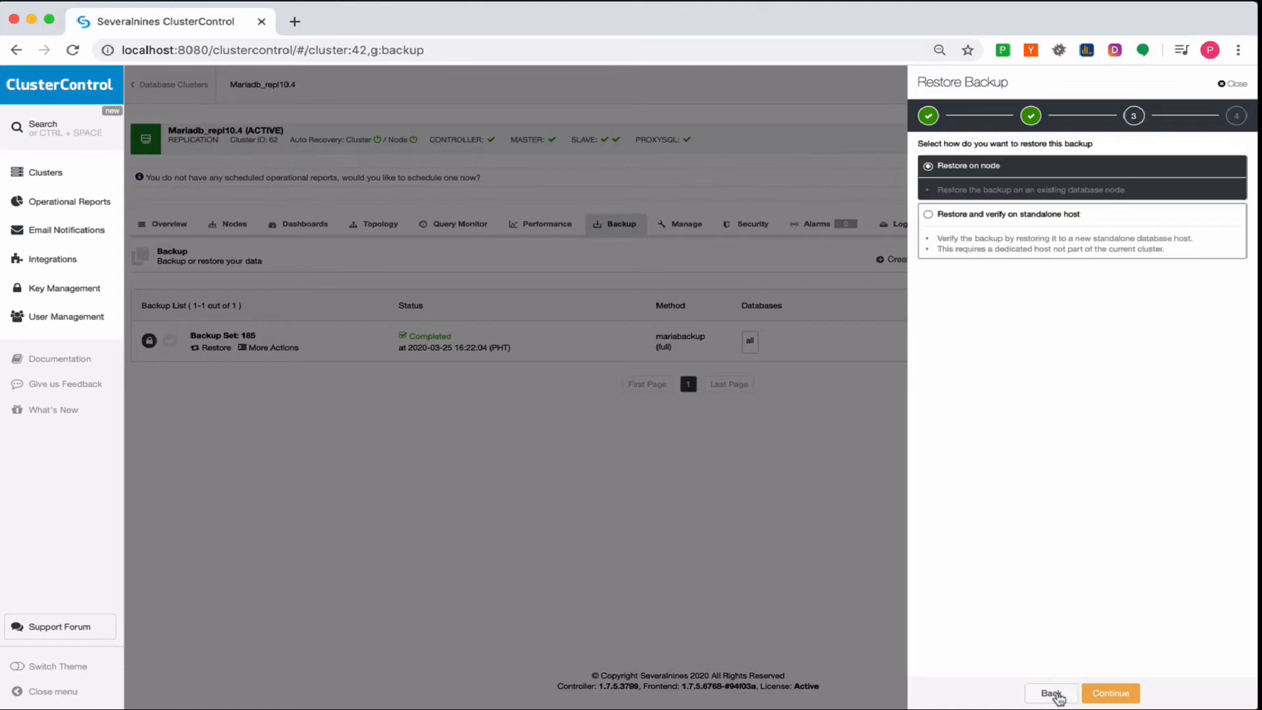
Choose to restore and verify on a standalone host, and add 192.168.10.40 as the restore target
{"action": "left_click", "coordinate": [1045, 227]}
{"action": "left_click", "coordinate": [1111, 693]}
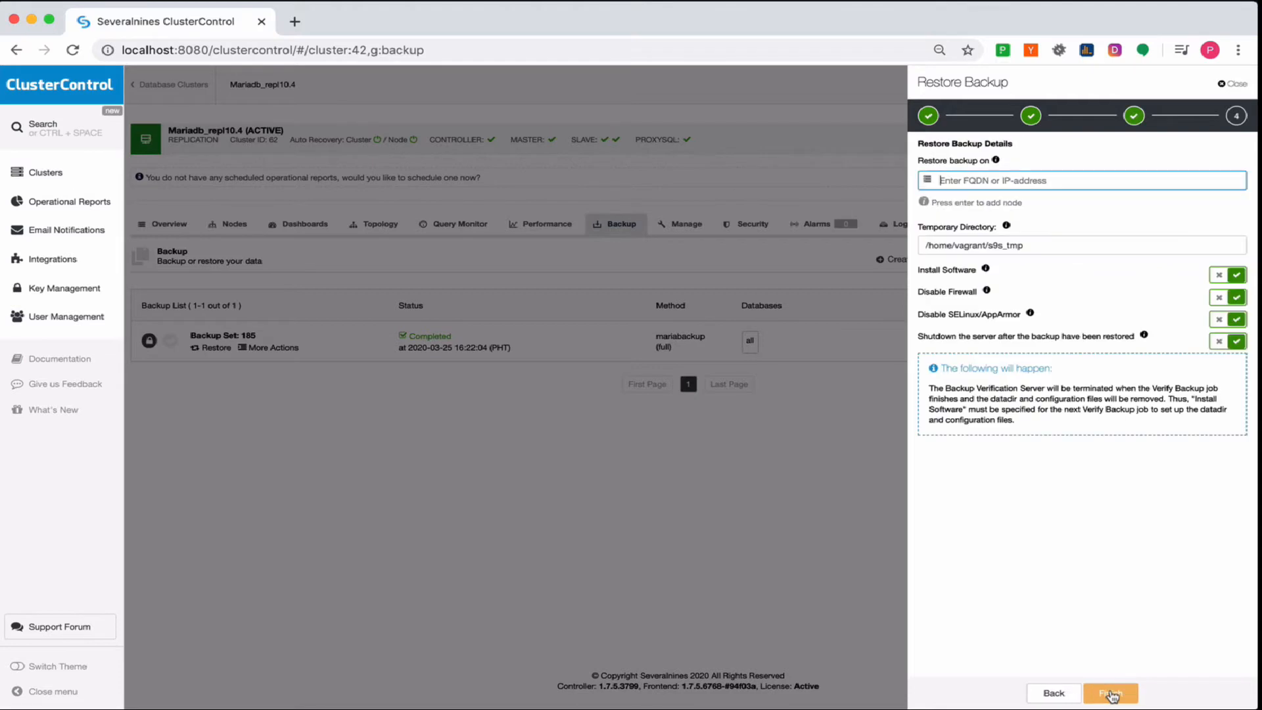
{"action": "left_click", "coordinate": [992, 520]}
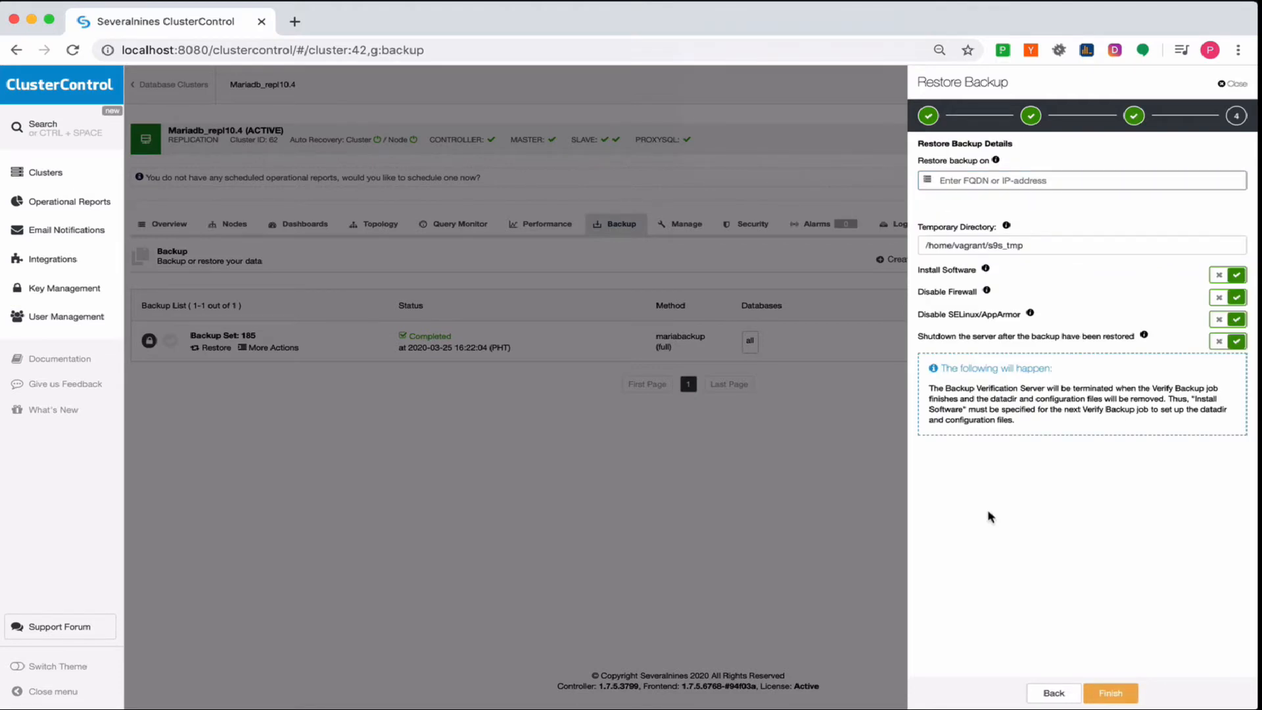
{"action": "left_click", "coordinate": [985, 180]}
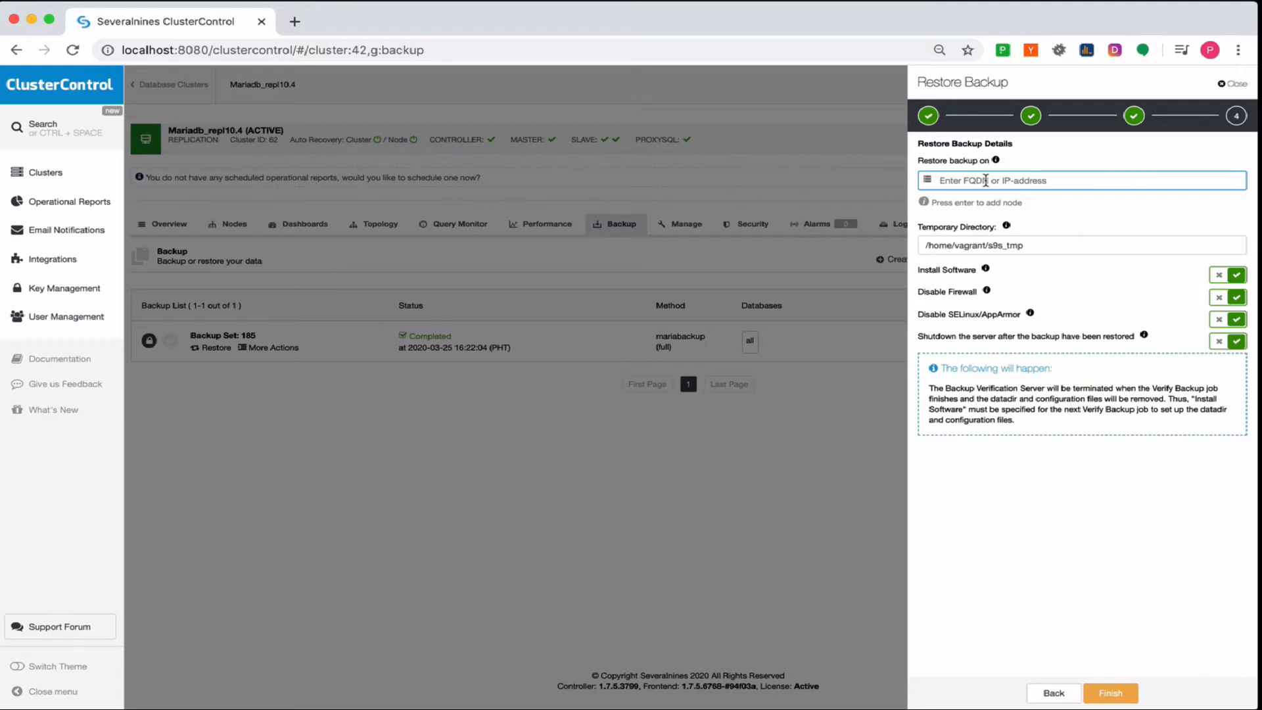
{"action": "type", "text": "192.168.10.40"}
{"action": "key", "text": "Return"}
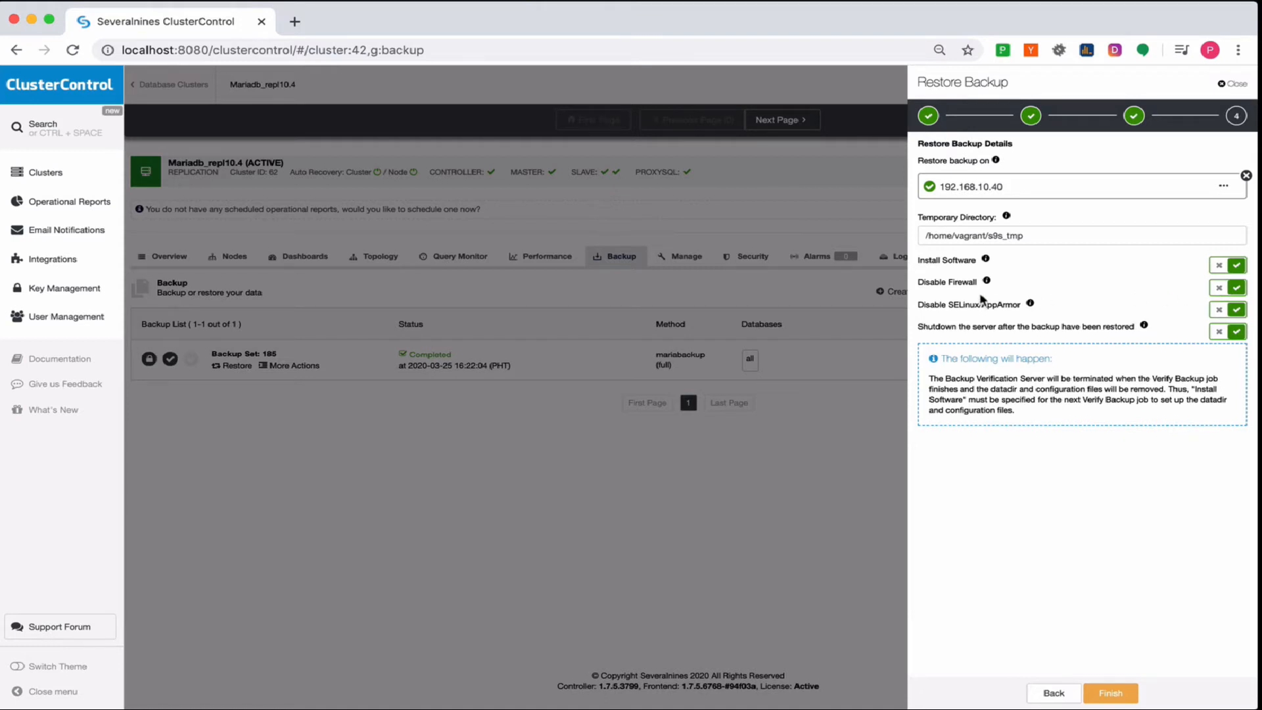
Try turning off the server shutdown after the backup has been restored, and turn it back on
{"action": "mouse_move", "coordinate": [1031, 310]}
{"action": "mouse_move", "coordinate": [1164, 336]}
{"action": "left_click", "coordinate": [1219, 333]}
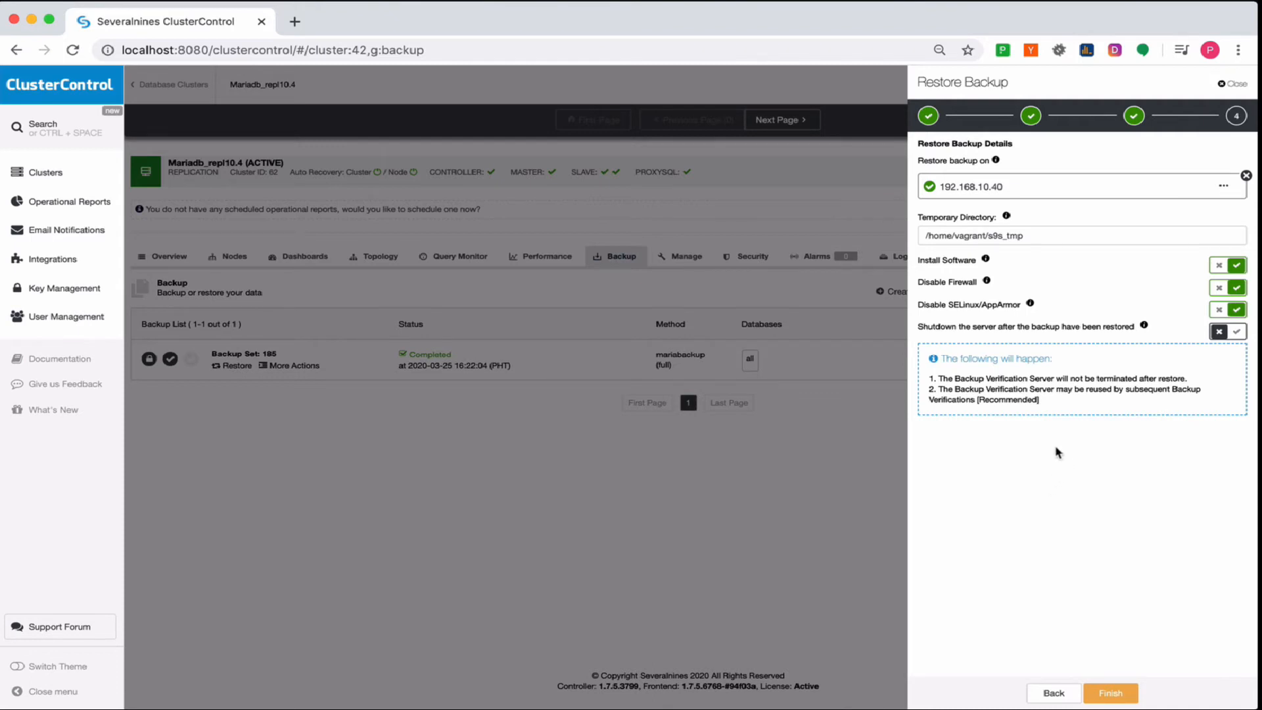
{"action": "left_click", "coordinate": [1236, 333]}
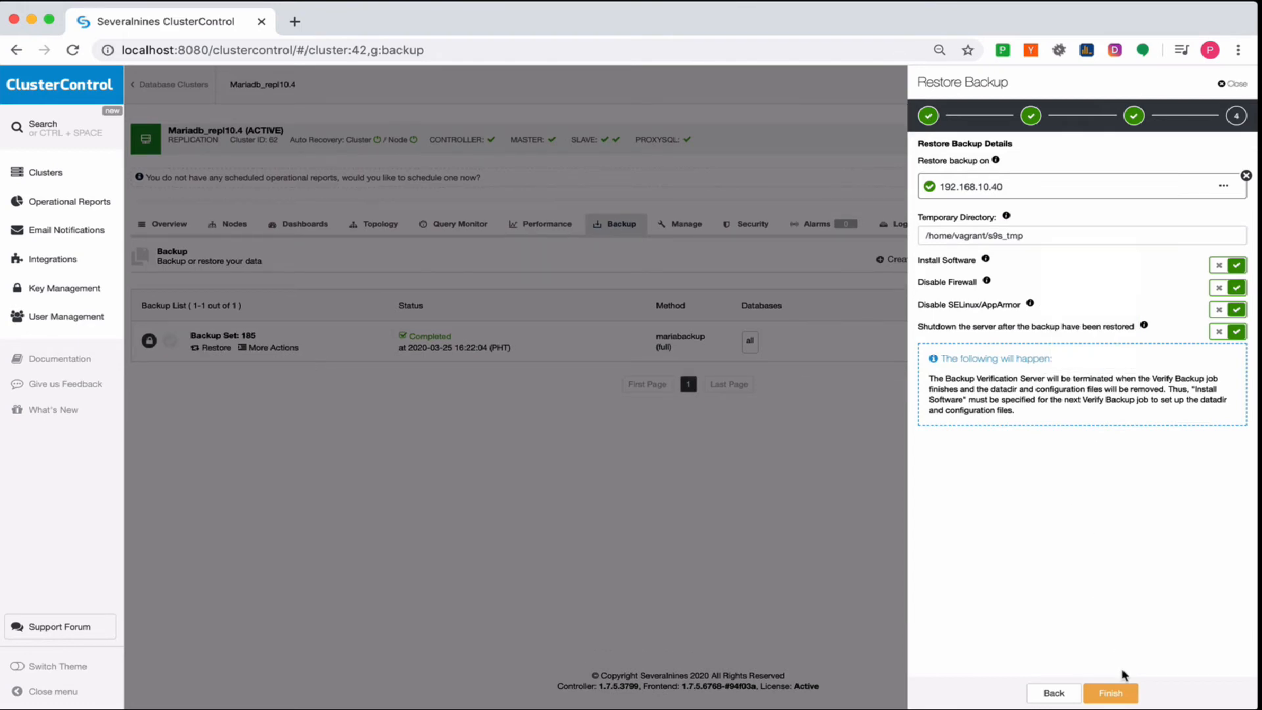
Start restoring Backup Set 185 on 192.168.10.40 and open the full details of the Verify Backup job
{"action": "left_click", "coordinate": [1121, 700]}
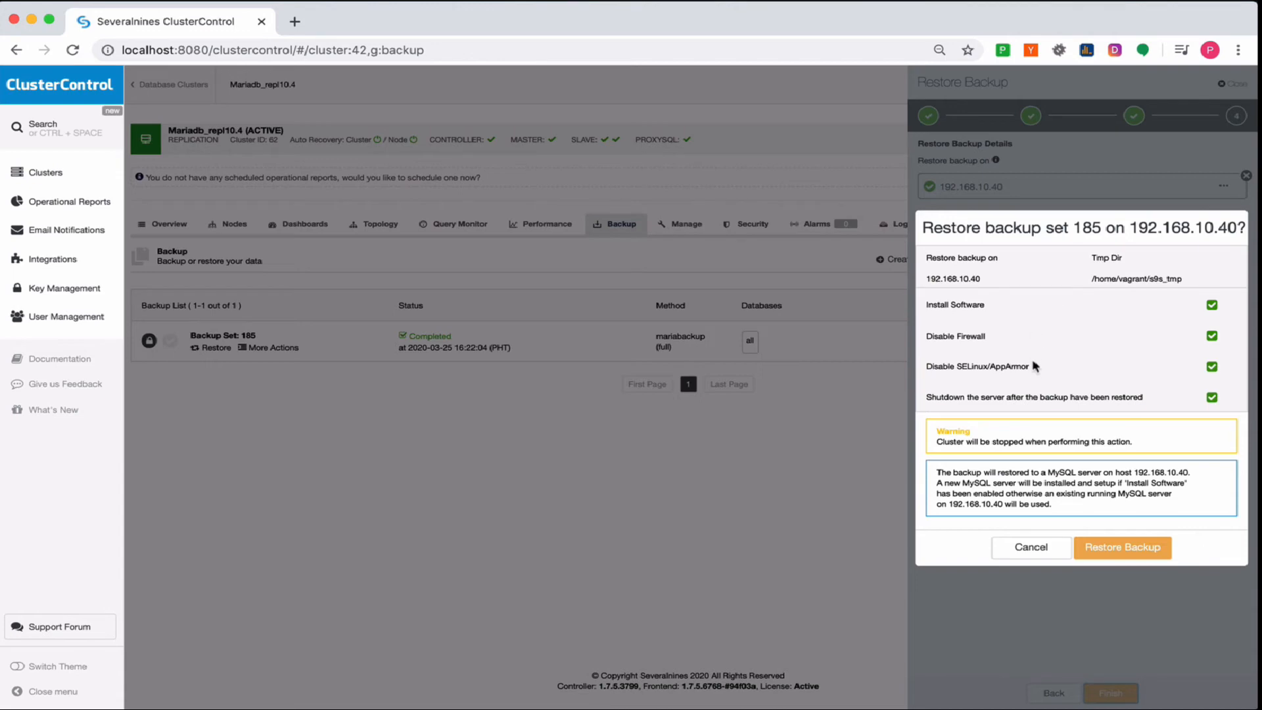
{"action": "left_click", "coordinate": [1137, 555]}
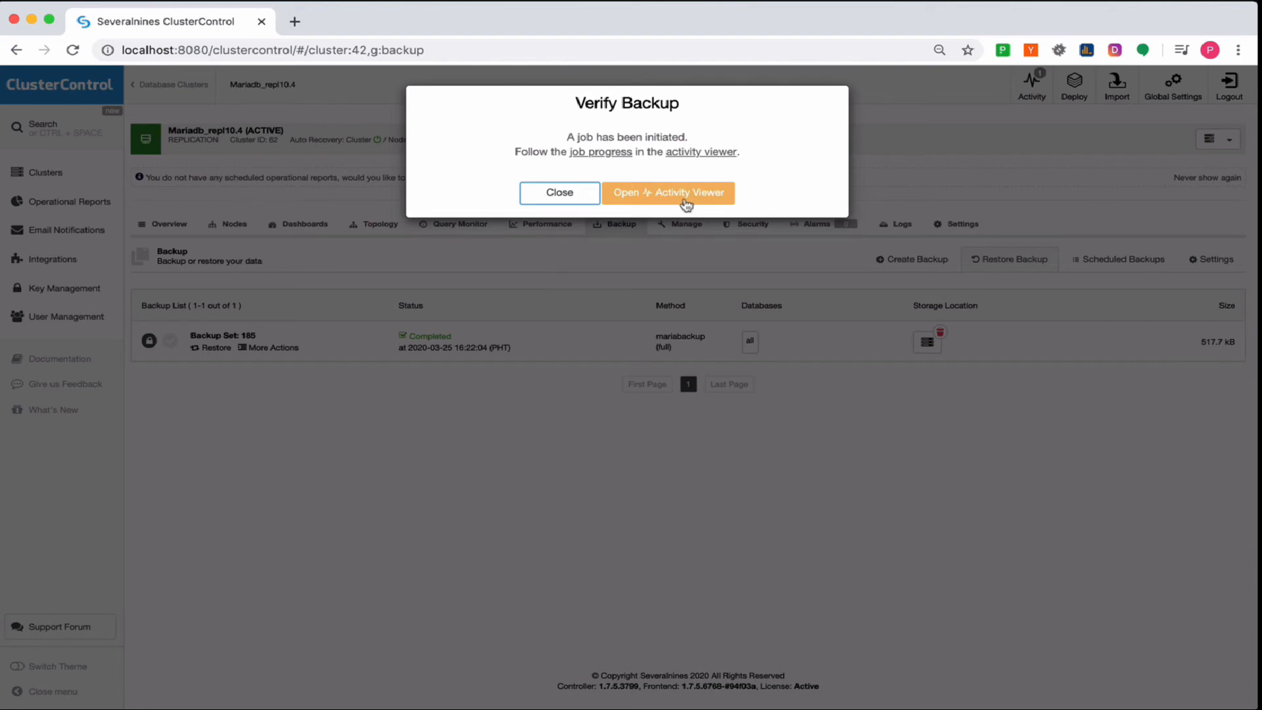
{"action": "left_click", "coordinate": [687, 194]}
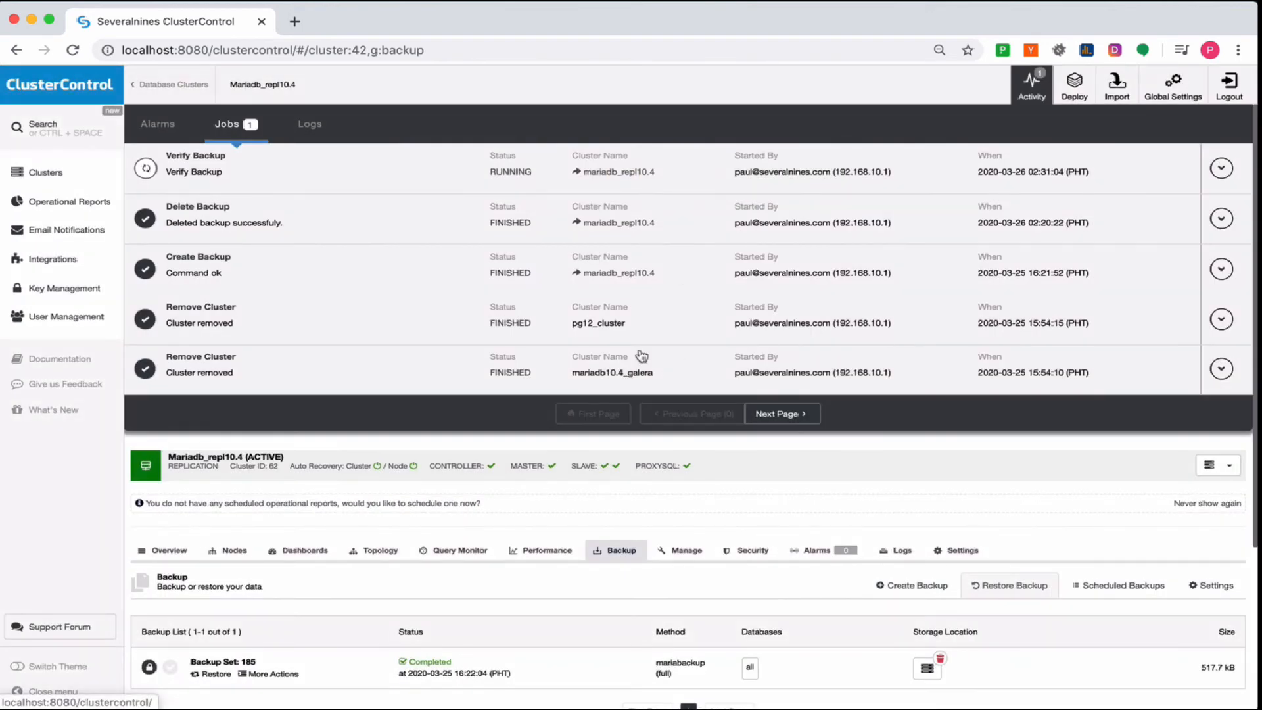
{"action": "left_click", "coordinate": [318, 172]}
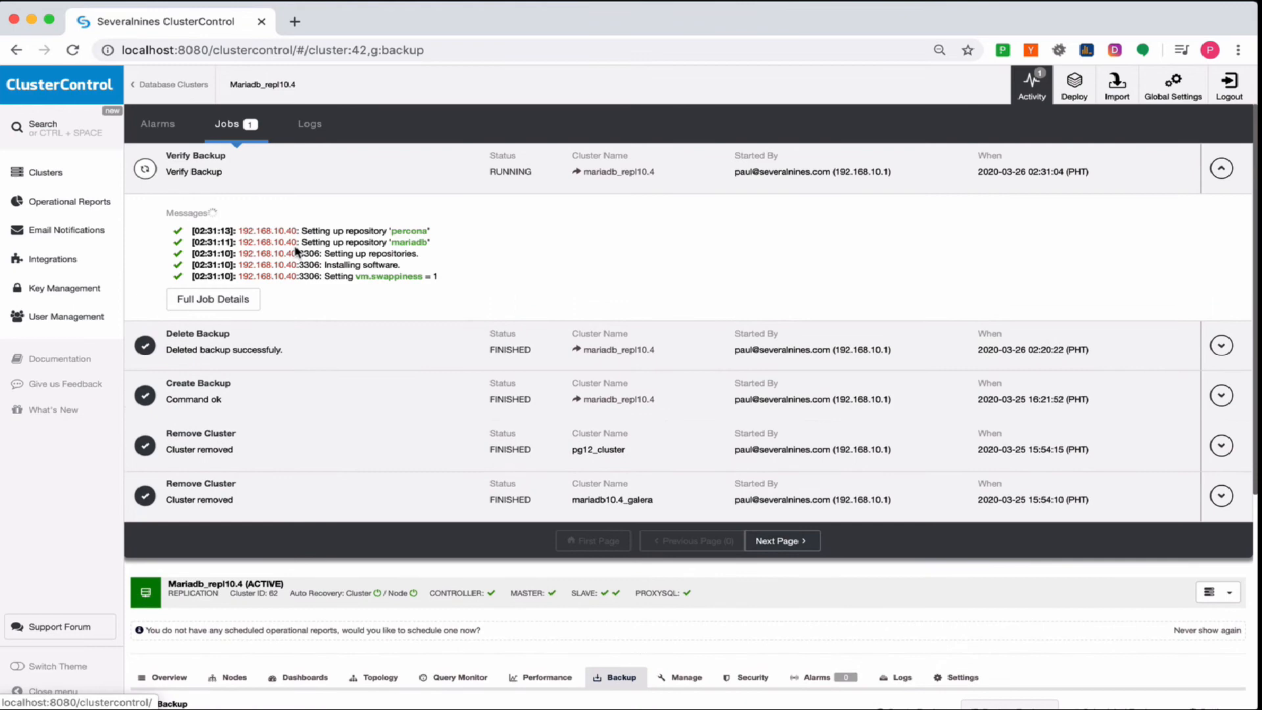
{"action": "left_click", "coordinate": [241, 297]}
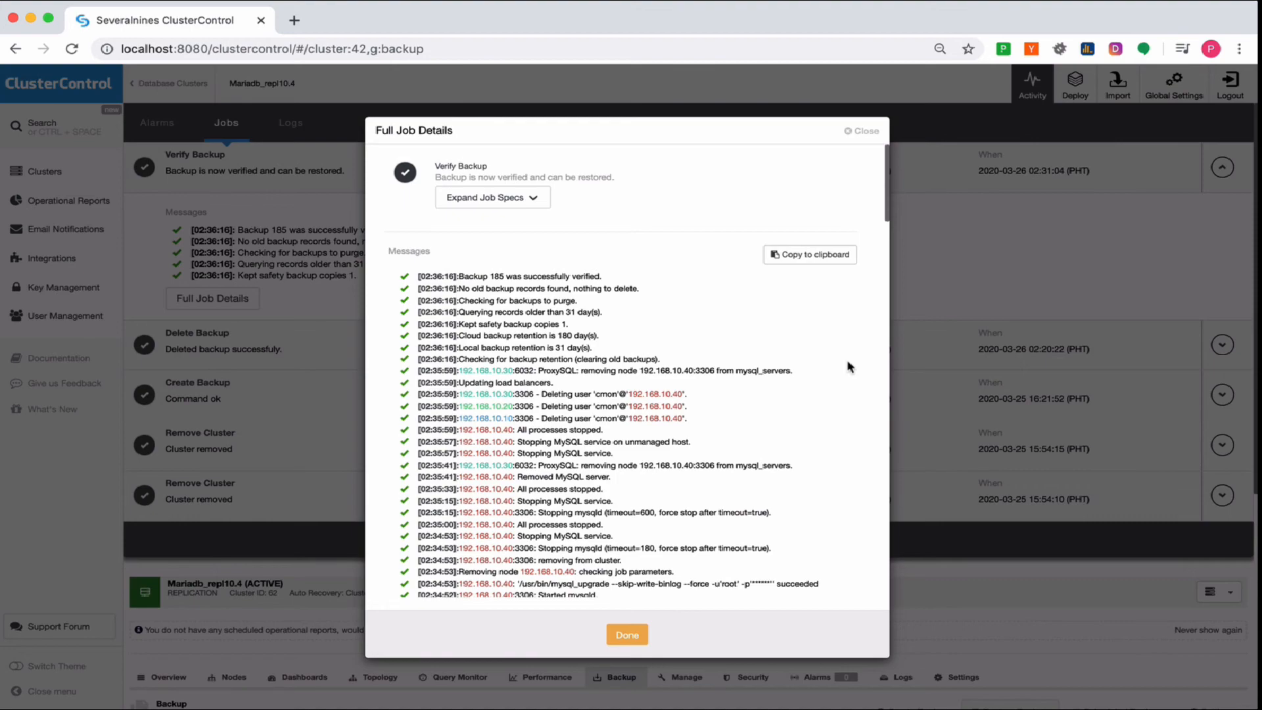
Examine the earliest Verify Backup job messages, covering package installation and MySQL configuration and startup on 192.168.10.40
{"action": "scroll", "coordinate": [848, 367], "scroll_direction": "down", "scroll_amount": 20}
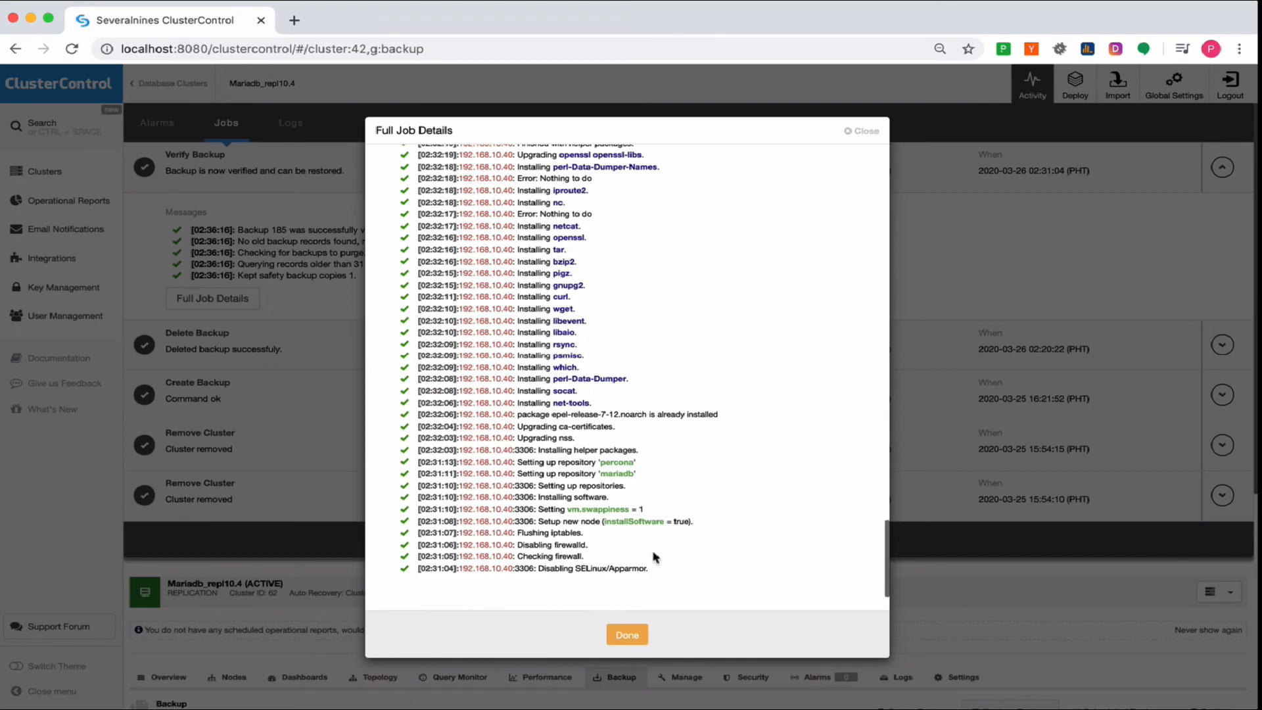
{"action": "scroll", "coordinate": [656, 558], "scroll_direction": "up", "scroll_amount": 2}
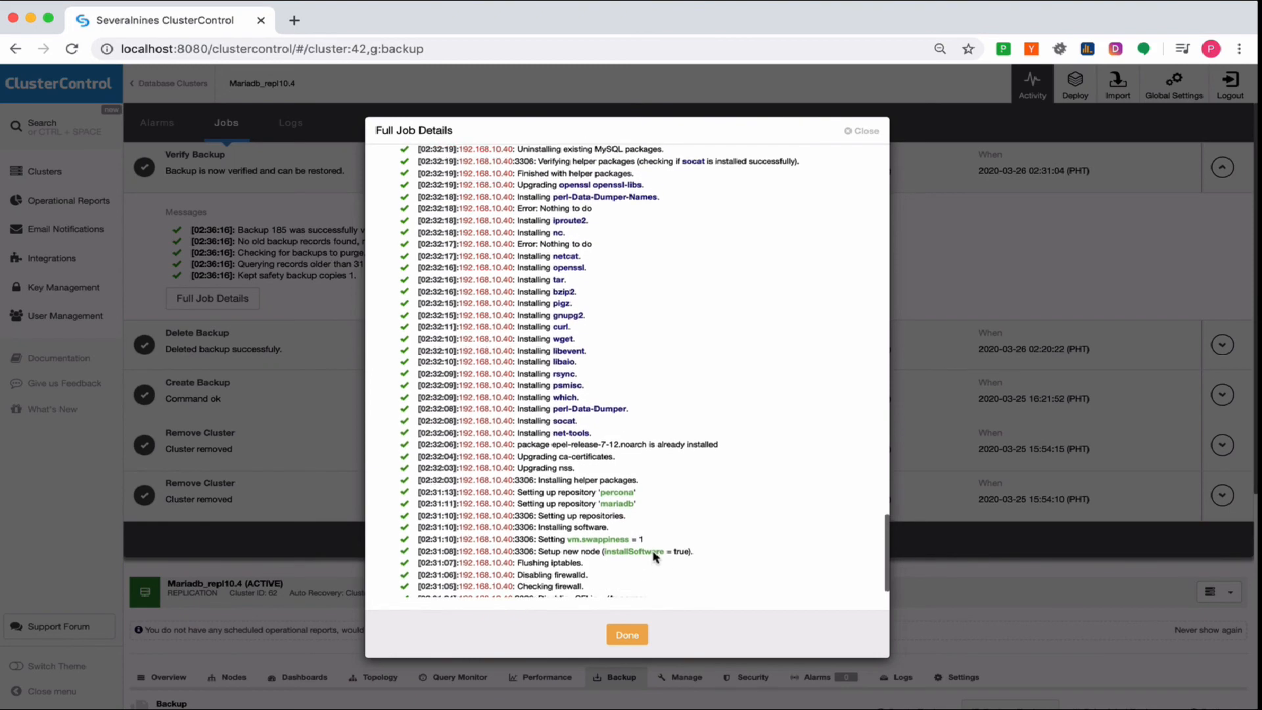
{"action": "scroll", "coordinate": [655, 557], "scroll_direction": "up", "scroll_amount": 10}
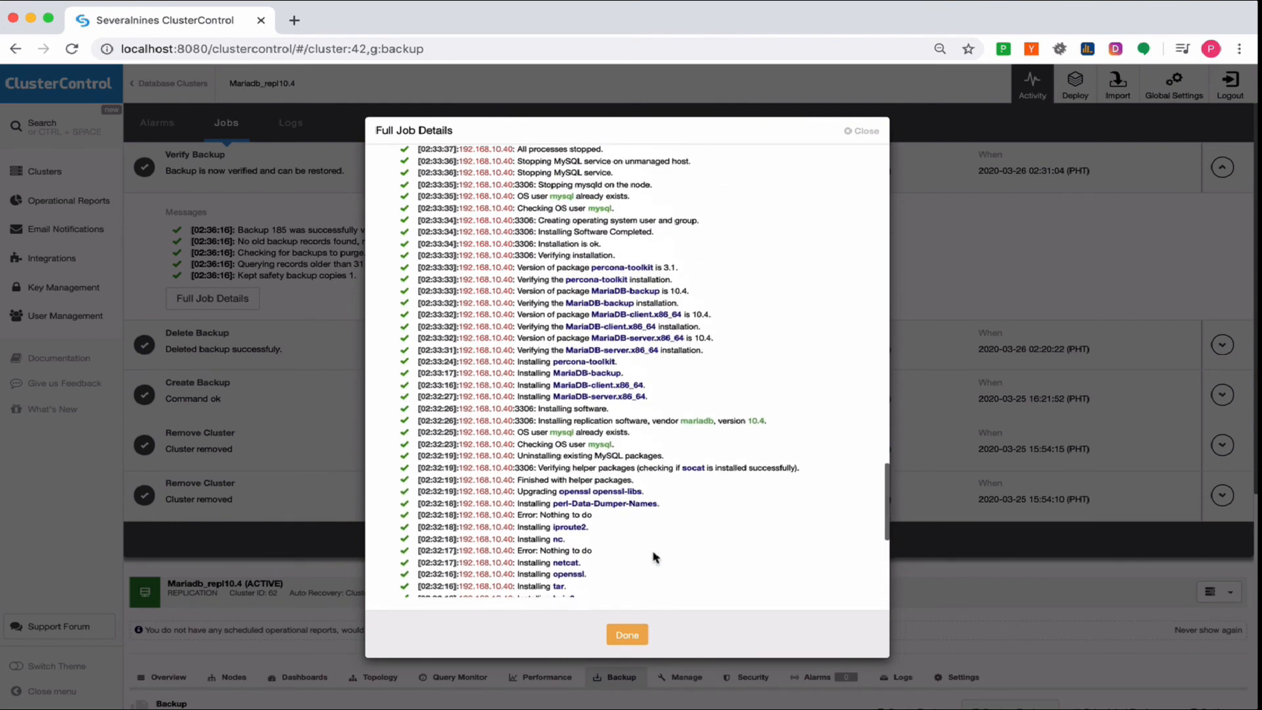
{"action": "scroll", "coordinate": [655, 557], "scroll_direction": "up", "scroll_amount": 10}
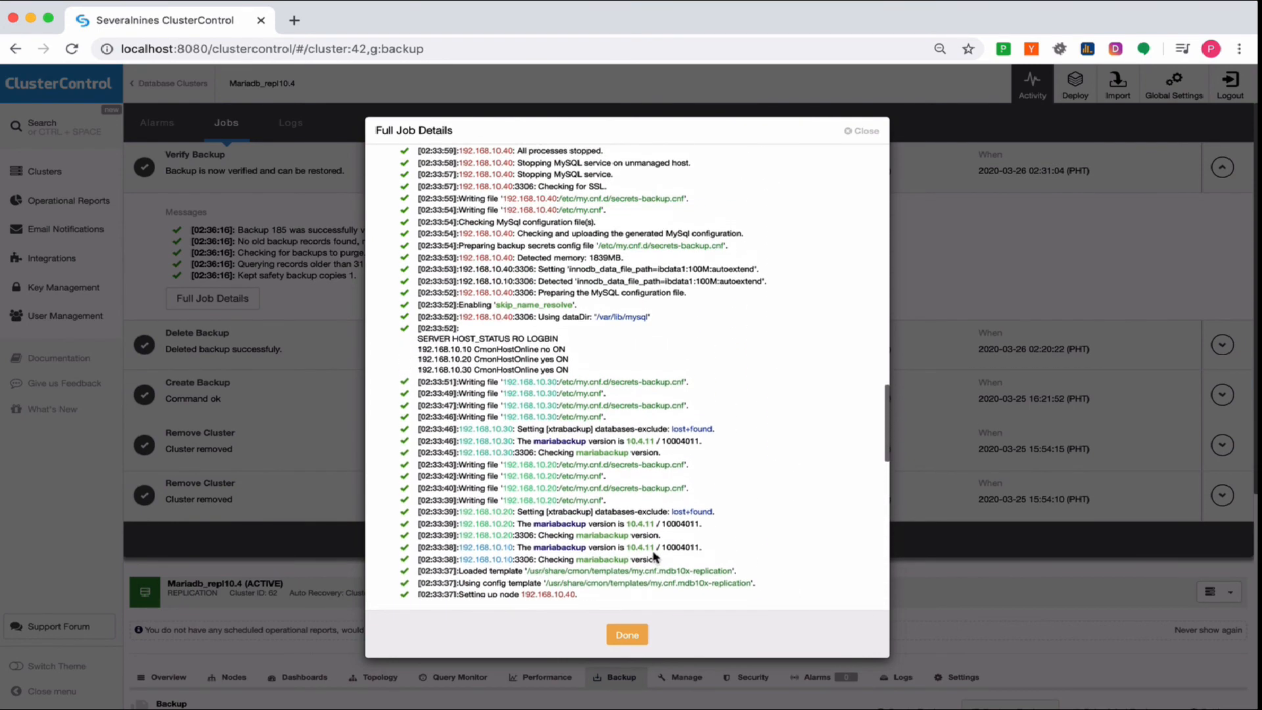
{"action": "scroll", "coordinate": [652, 550], "scroll_direction": "up", "scroll_amount": 5}
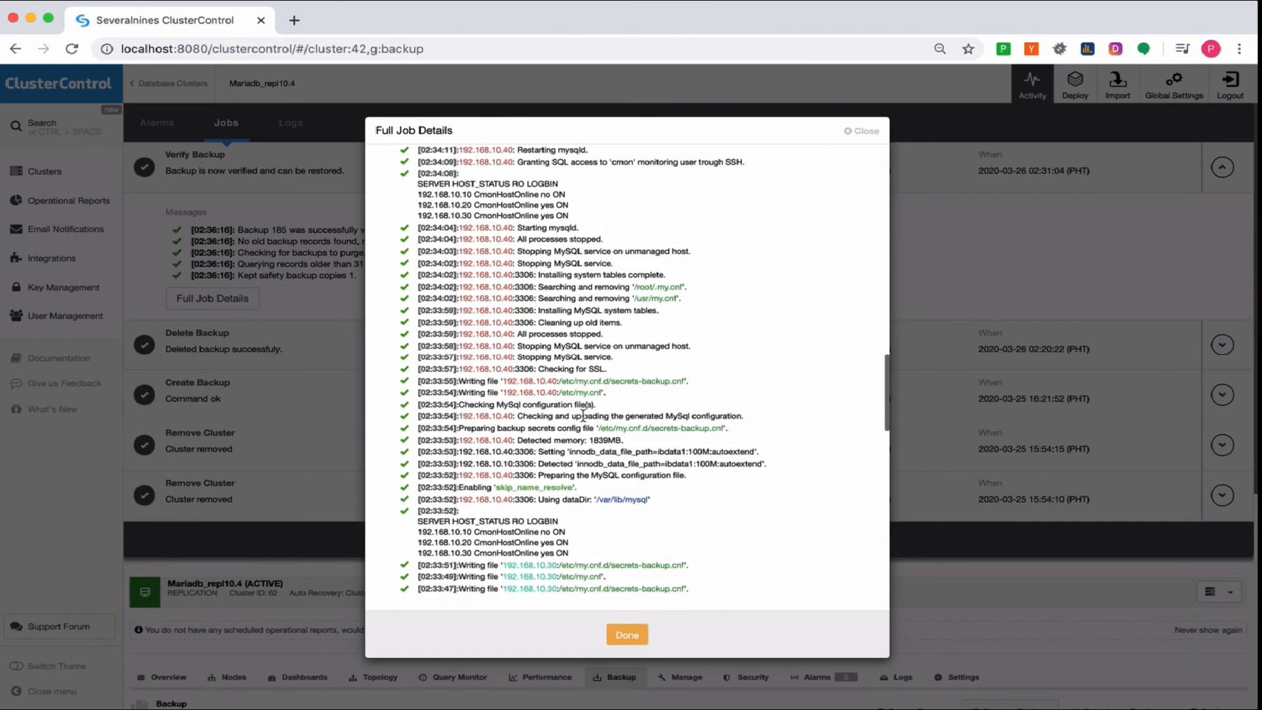
{"action": "scroll", "coordinate": [583, 416], "scroll_direction": "up", "scroll_amount": 1}
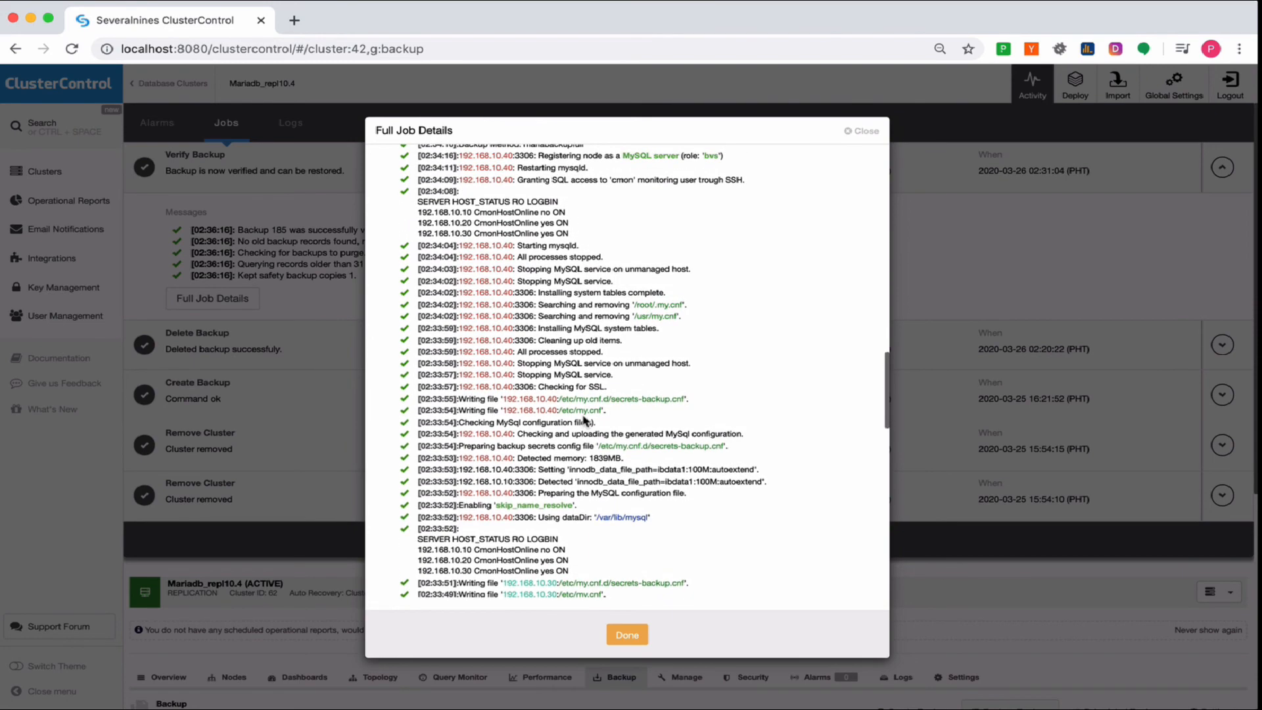
{"action": "scroll", "coordinate": [583, 418], "scroll_direction": "up", "scroll_amount": 5}
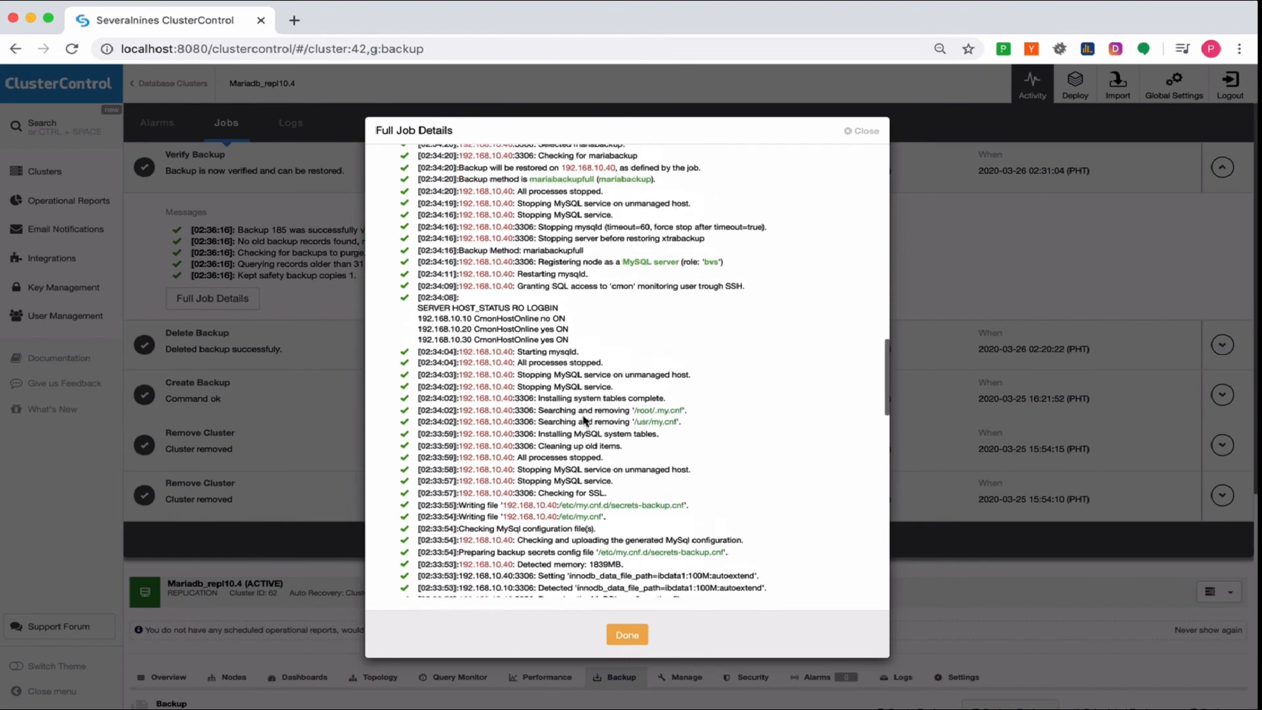
Examine the job messages on copying the backup files to 192.168.10.40, marking the socat part of the transfer command
{"action": "scroll", "coordinate": [583, 415], "scroll_direction": "up", "scroll_amount": 10}
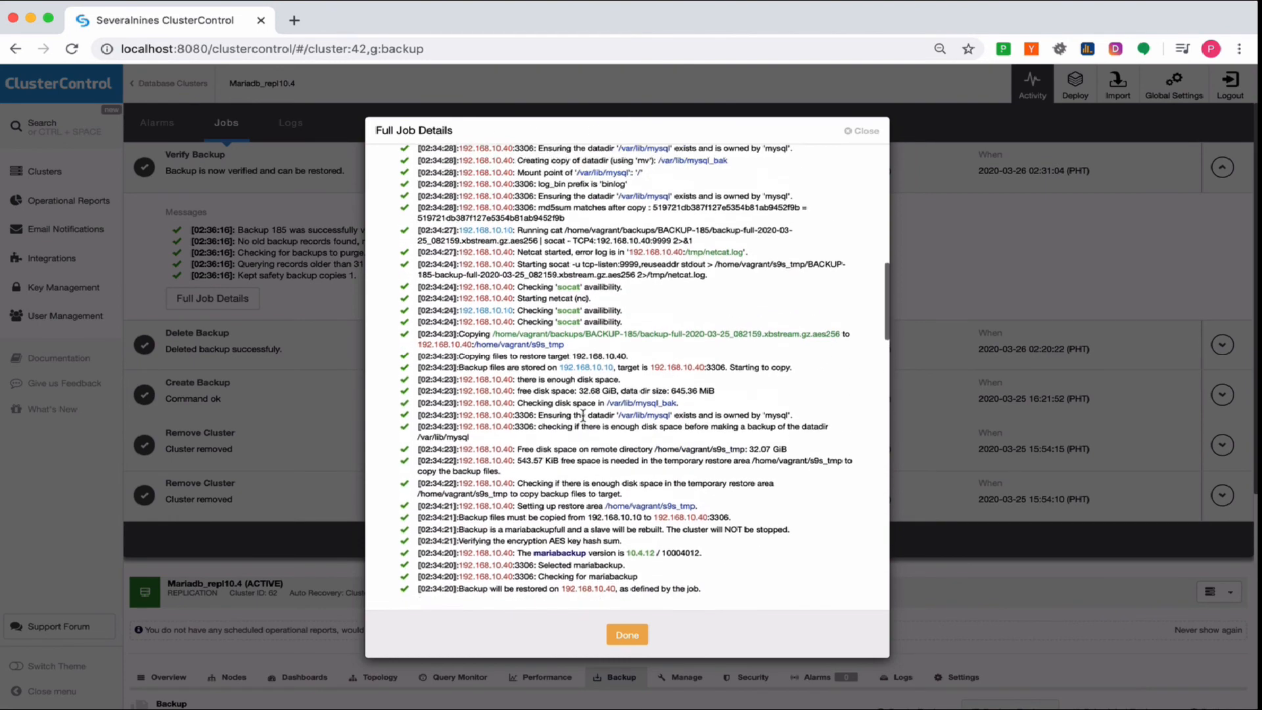
{"action": "scroll", "coordinate": [583, 419], "scroll_direction": "up", "scroll_amount": 1}
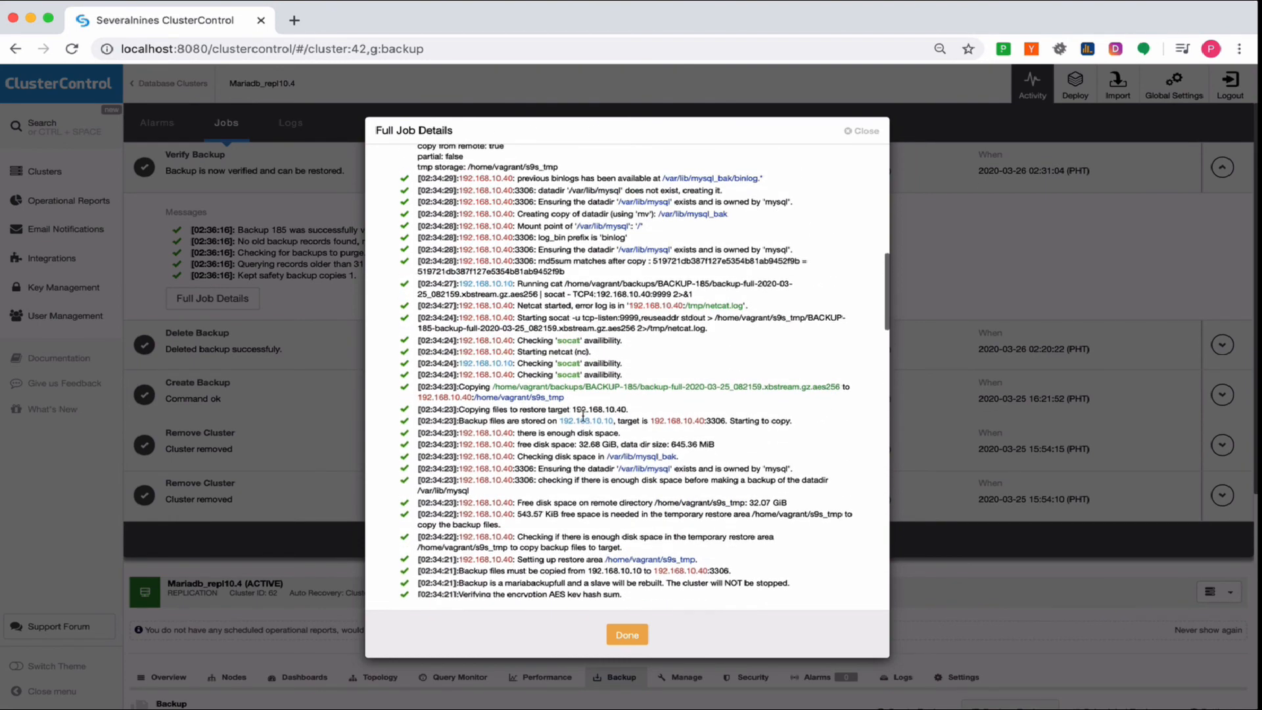
{"action": "scroll", "coordinate": [599, 374], "scroll_direction": "up", "scroll_amount": 2}
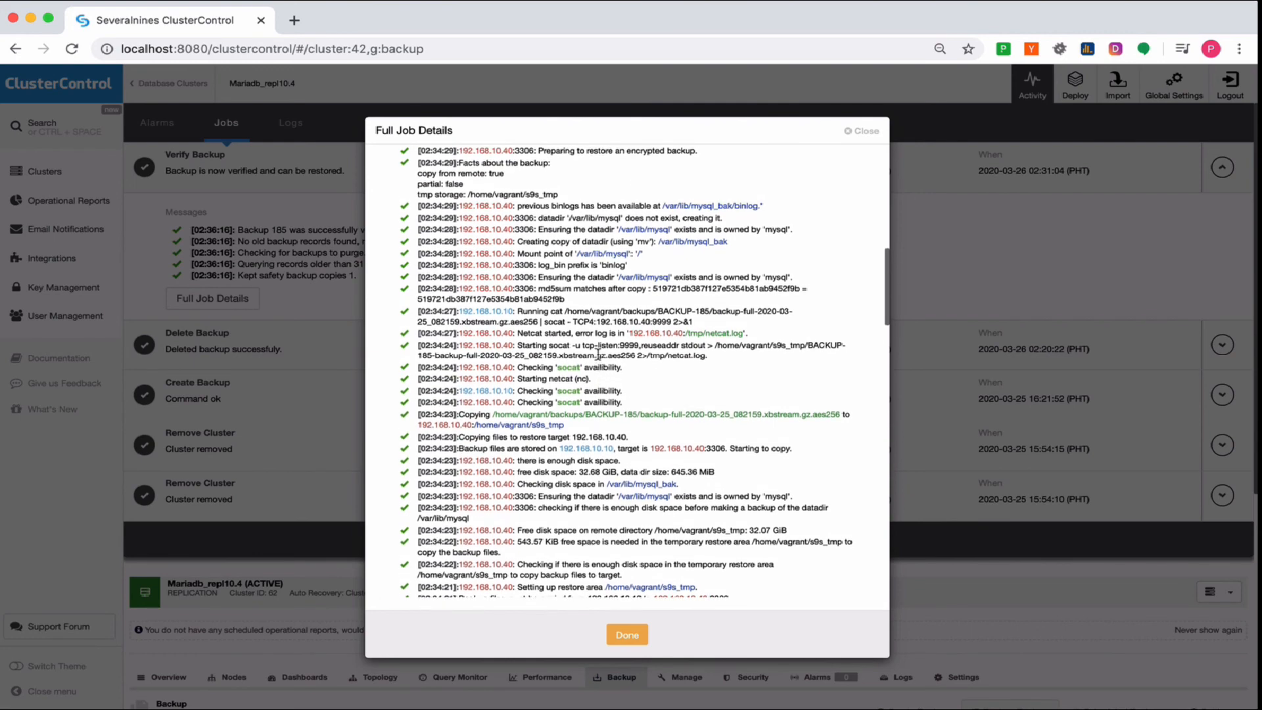
{"action": "left_click_drag", "start_coordinate": [544, 322], "coordinate": [581, 321]}
{"action": "scroll", "coordinate": [582, 322], "scroll_direction": "up", "scroll_amount": 5}
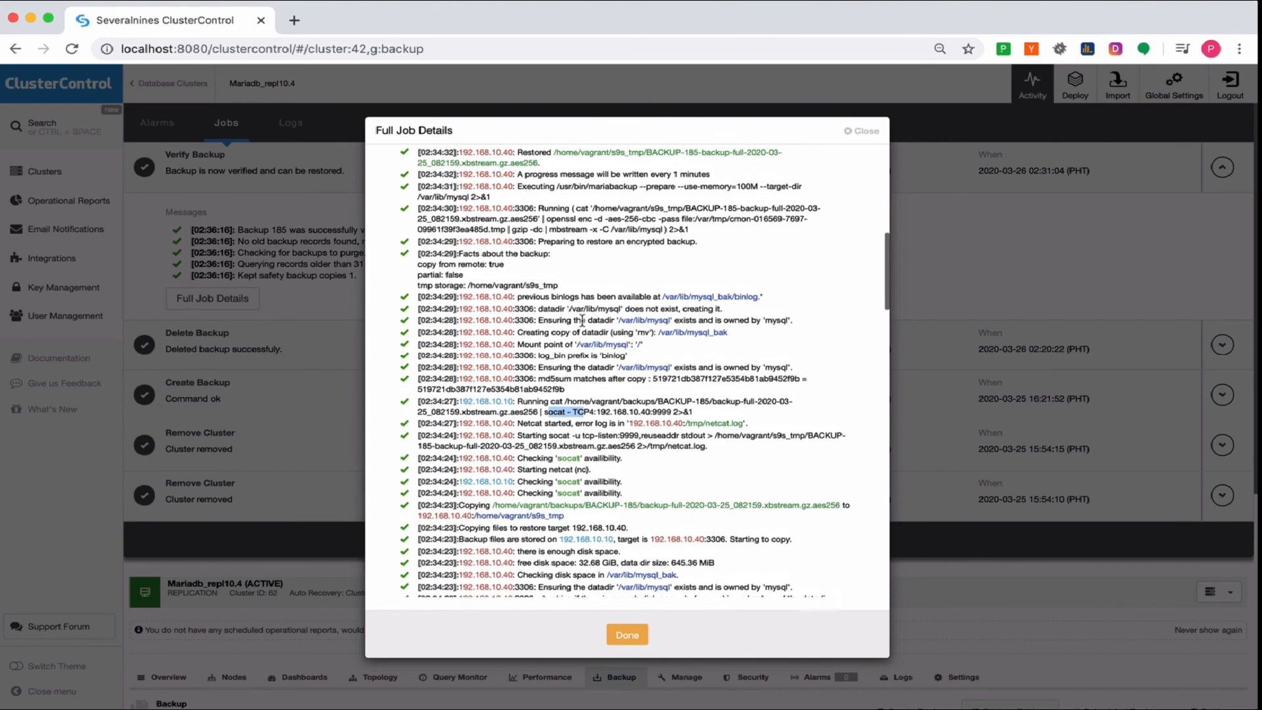
{"action": "left_click", "coordinate": [595, 342]}
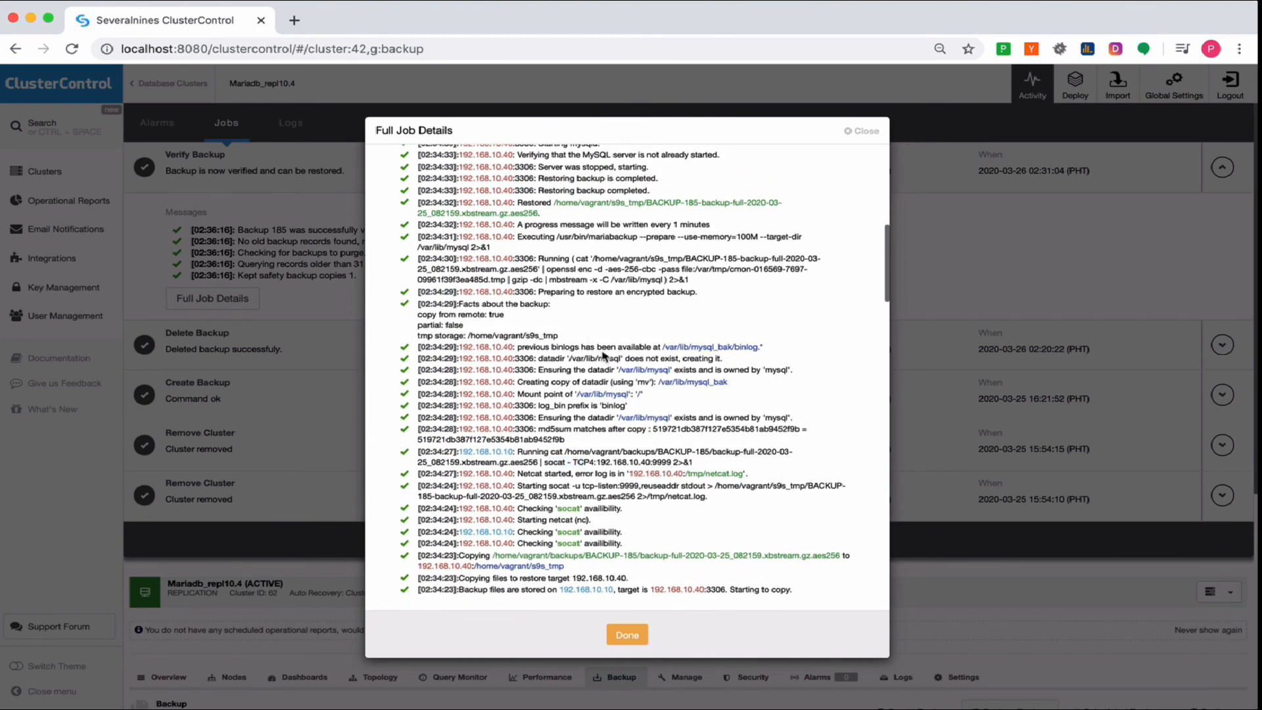
Examine the job messages on restoring the backup, removing the node and the final verification, and close the full job details
{"action": "scroll", "coordinate": [599, 348], "scroll_direction": "up", "scroll_amount": 4}
{"action": "scroll", "coordinate": [602, 352], "scroll_direction": "up", "scroll_amount": 5}
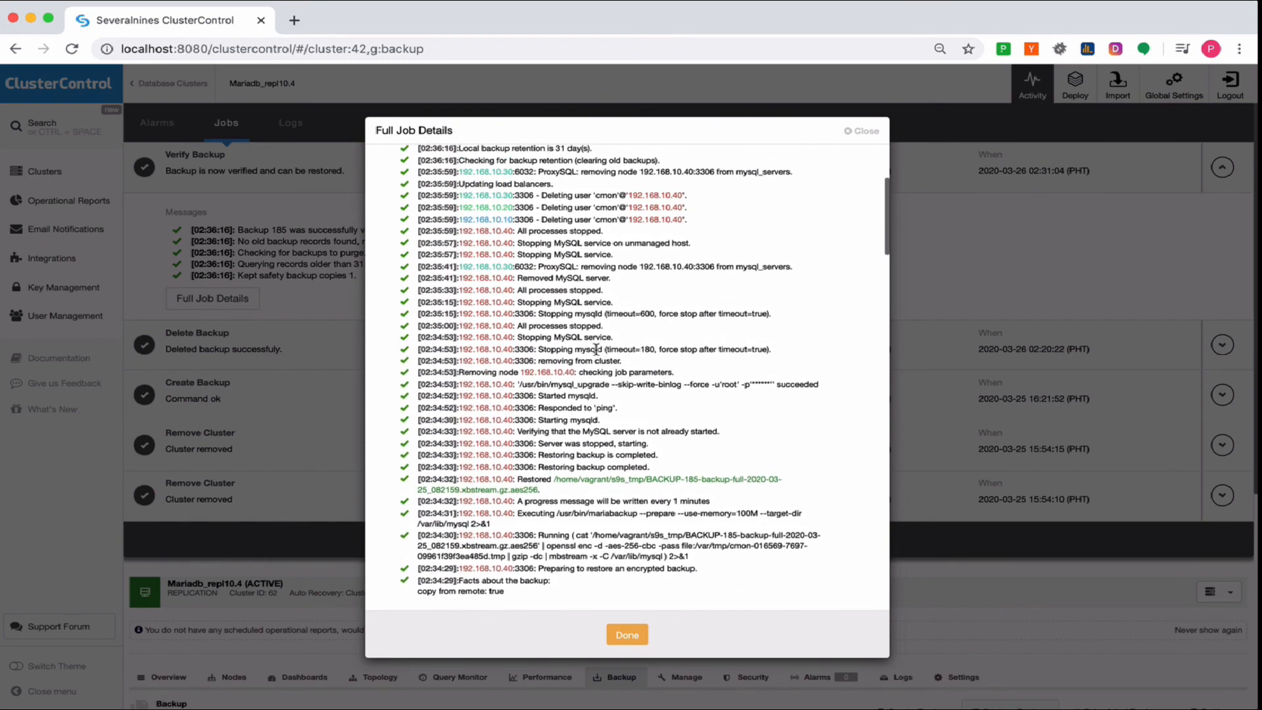
{"action": "scroll", "coordinate": [596, 349], "scroll_direction": "up", "scroll_amount": 5}
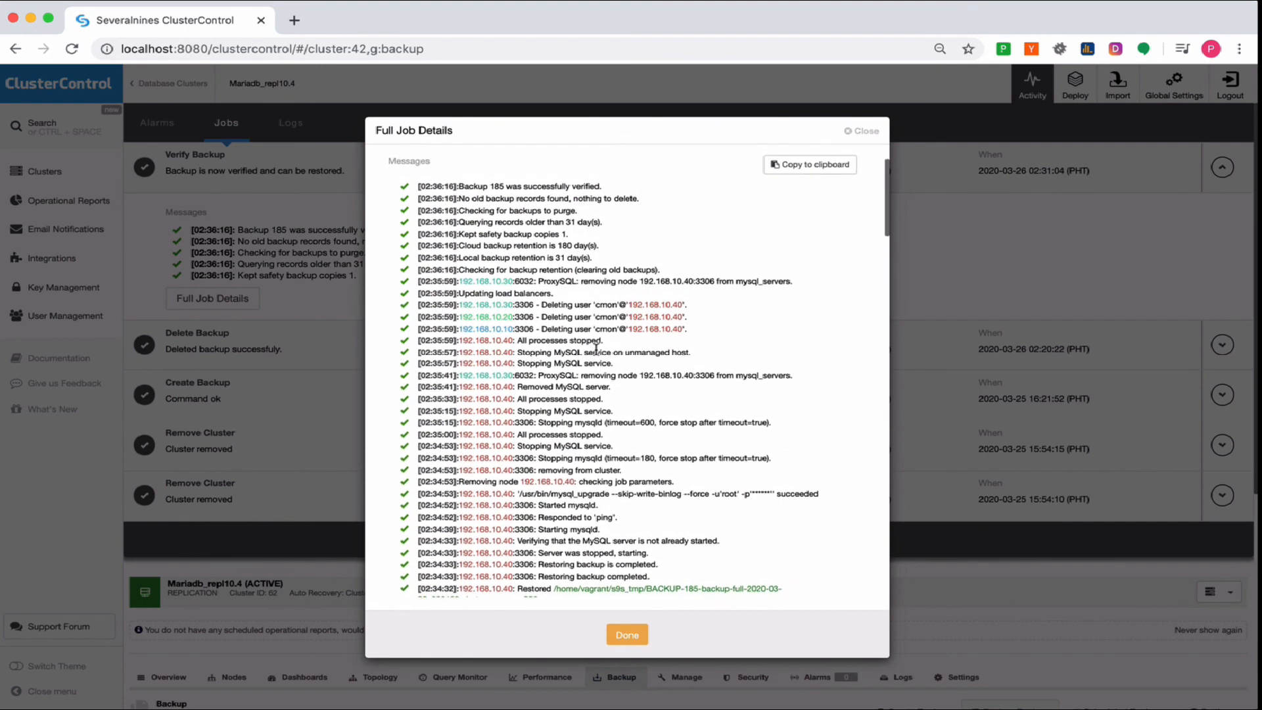
{"action": "scroll", "coordinate": [595, 349], "scroll_direction": "up", "scroll_amount": 2}
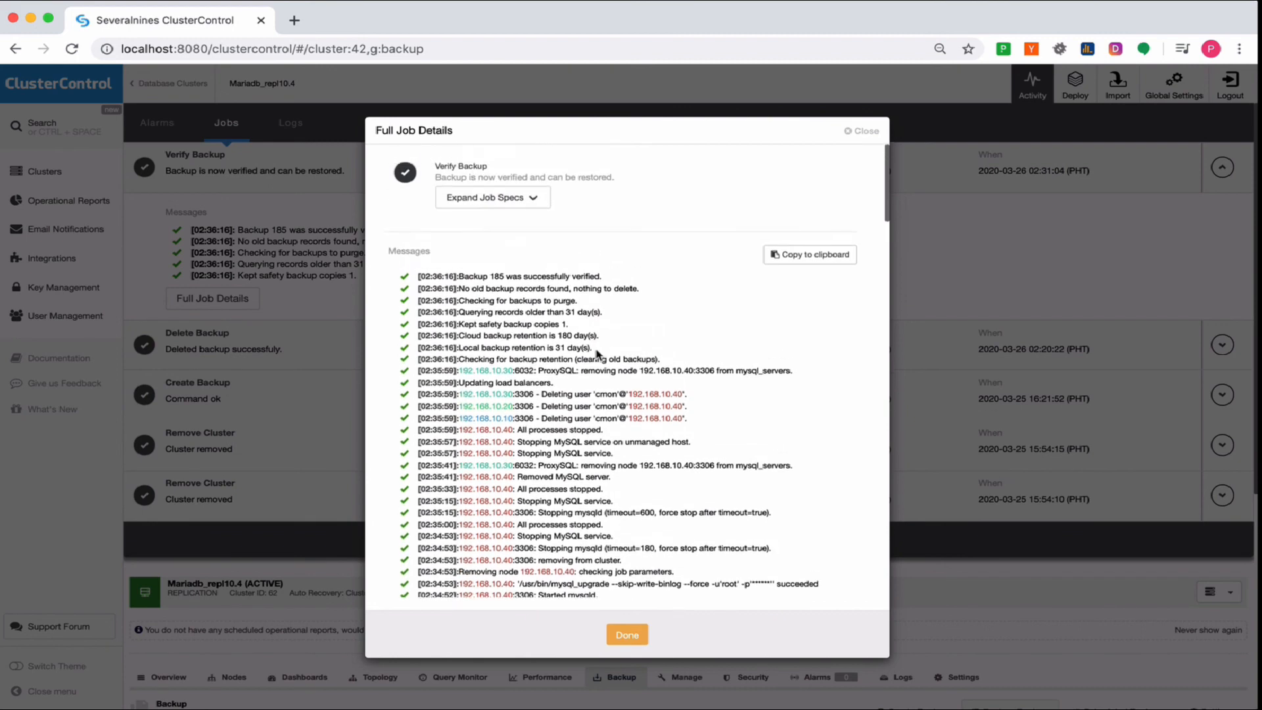
{"action": "left_click", "coordinate": [628, 636]}
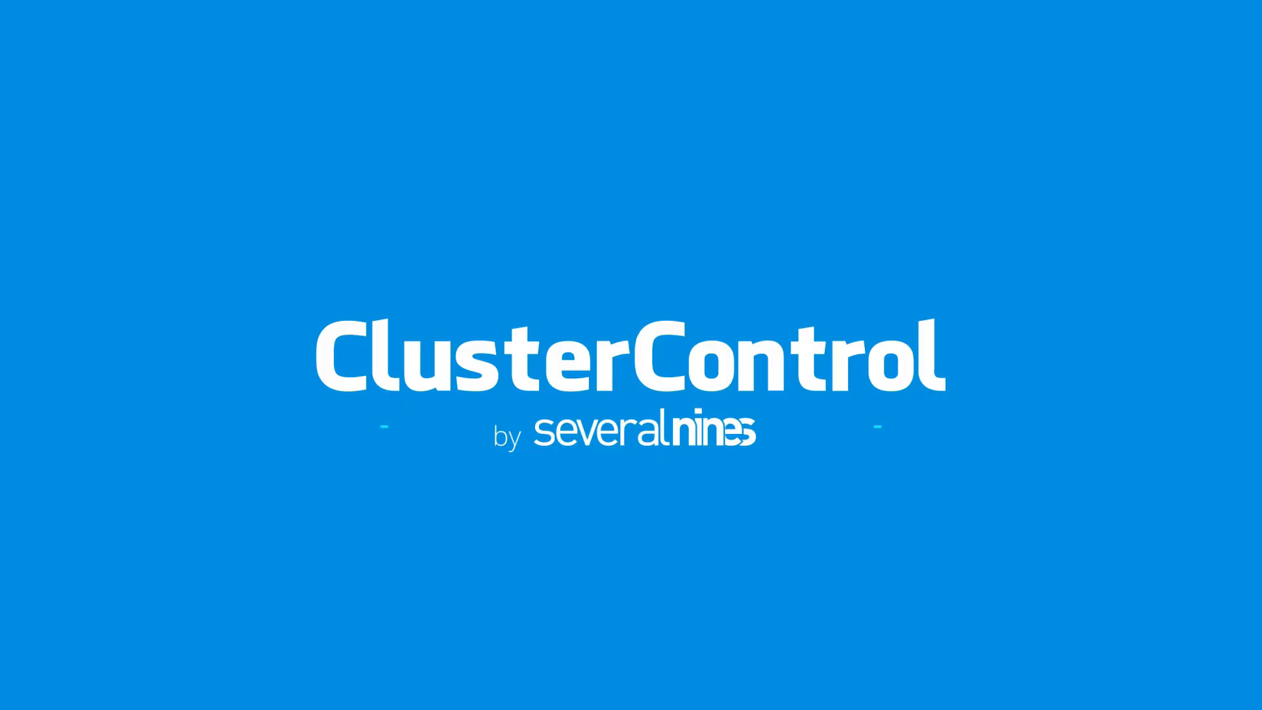